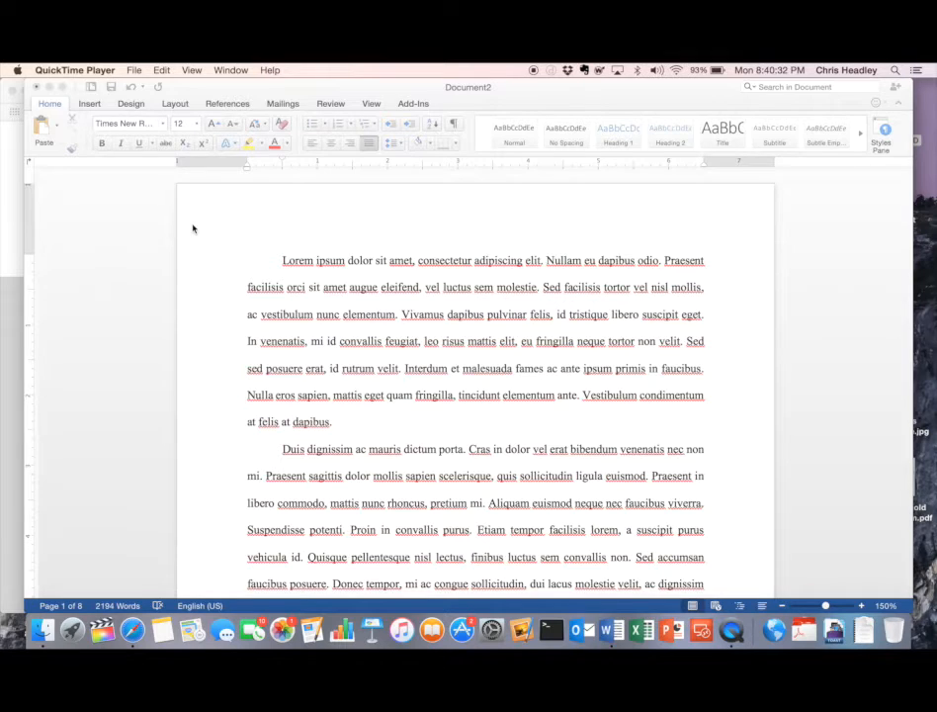
# - Place the insertion point at the start of the 'Cras suscipit' paragraph on page 3
pyautogui.click(271, 262)
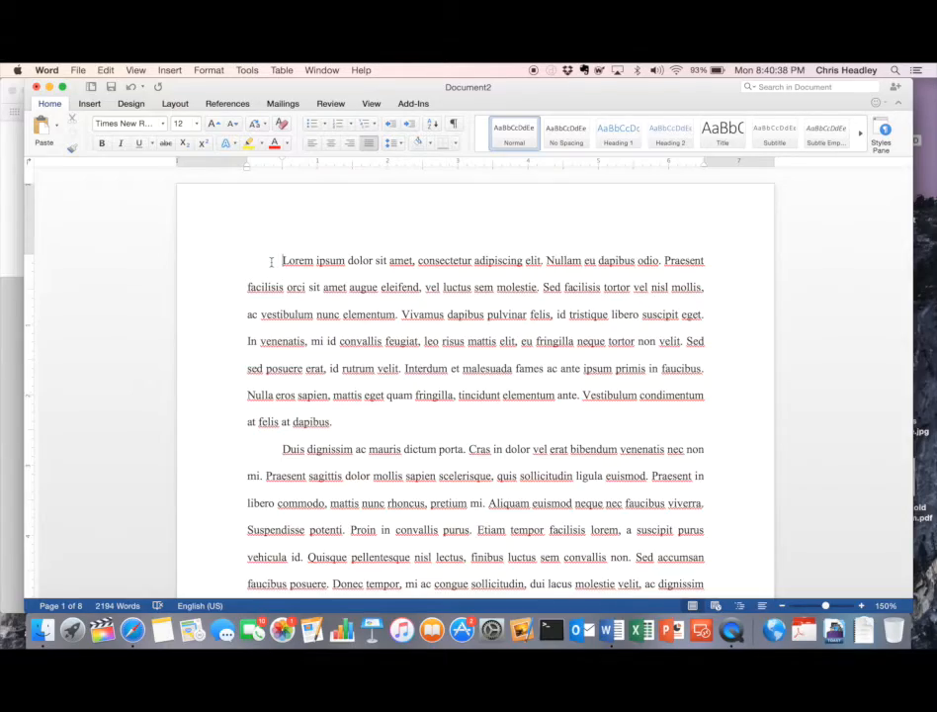
pyautogui.scroll(-20, 529, 317)
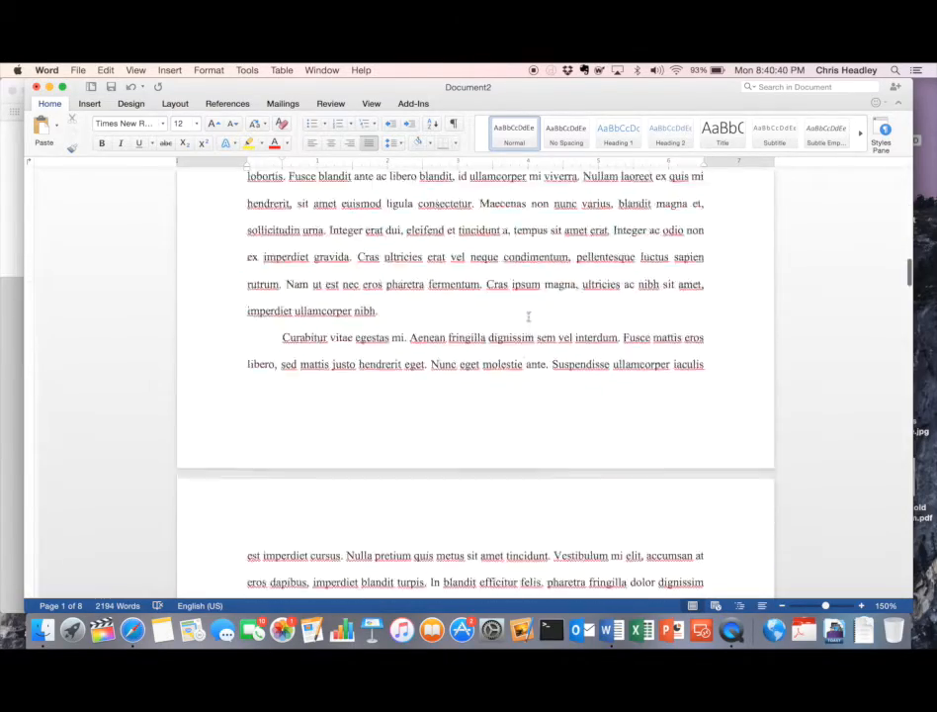
pyautogui.scroll(-20, 529, 316)
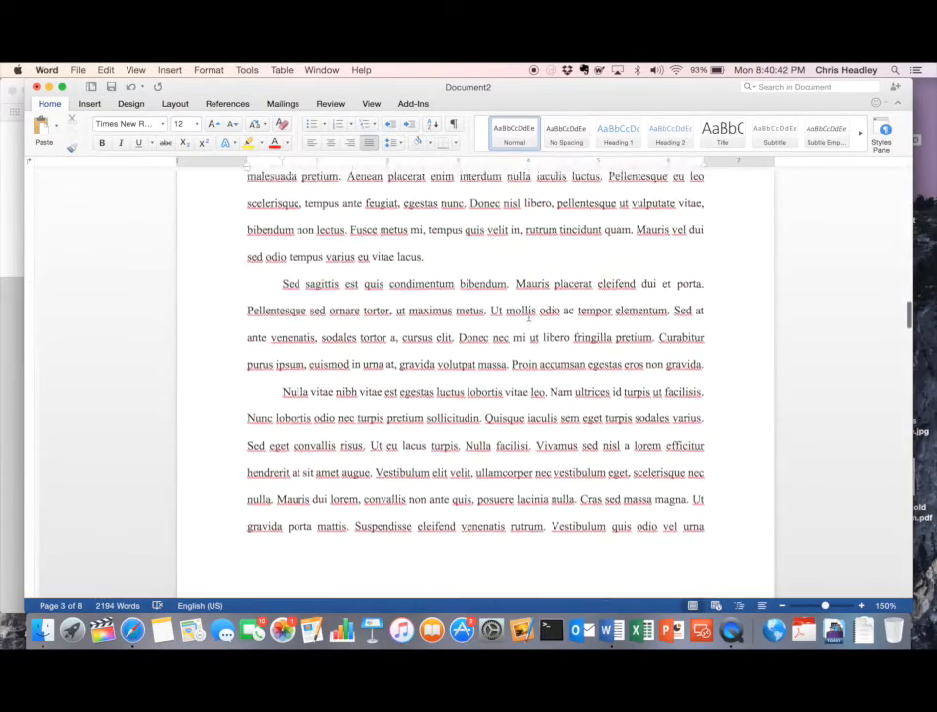
pyautogui.press('super+Home')
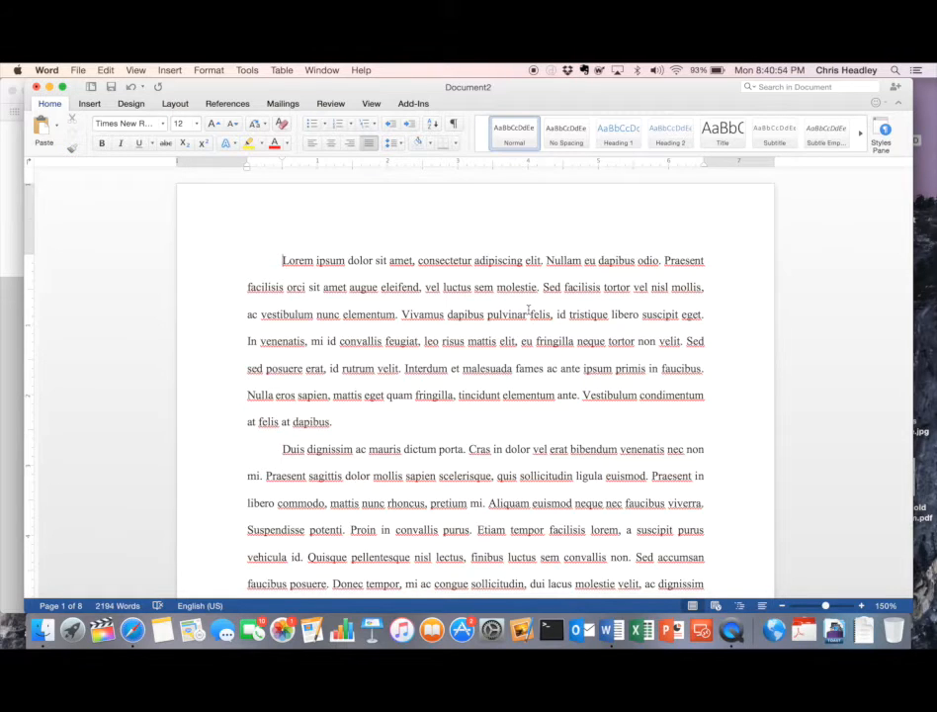
pyautogui.scroll(-2, 308, 321)
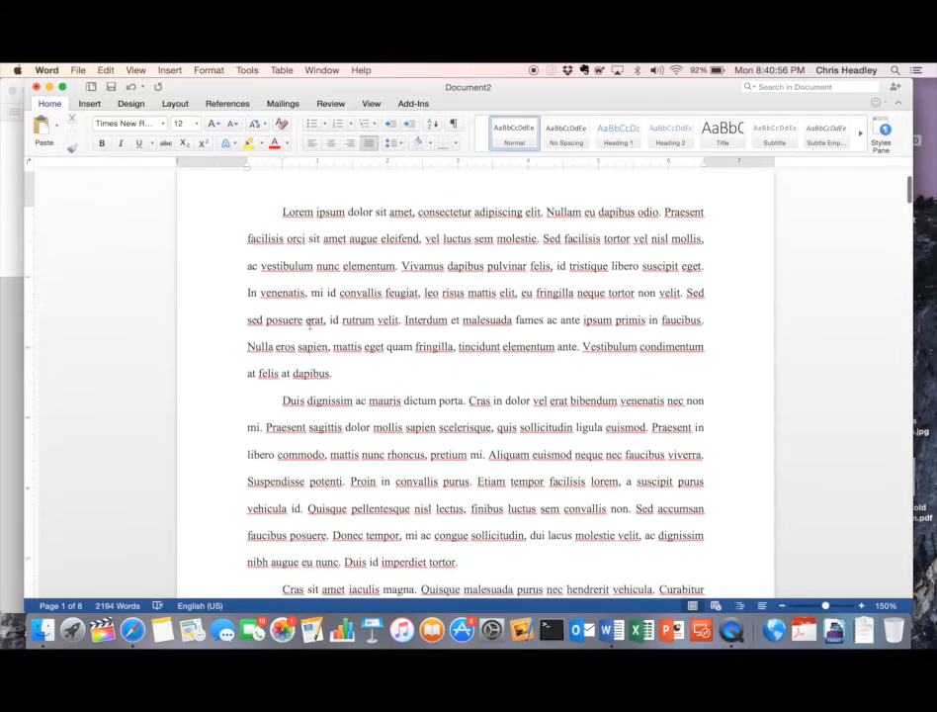
pyautogui.scroll(-10, 310, 325)
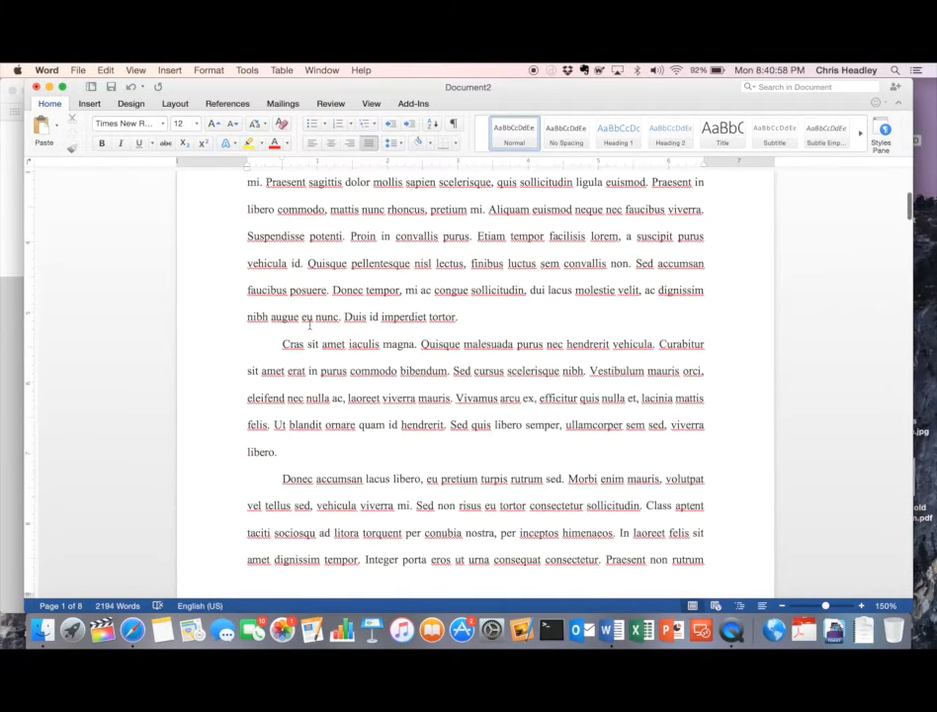
pyautogui.scroll(-10, 313, 326)
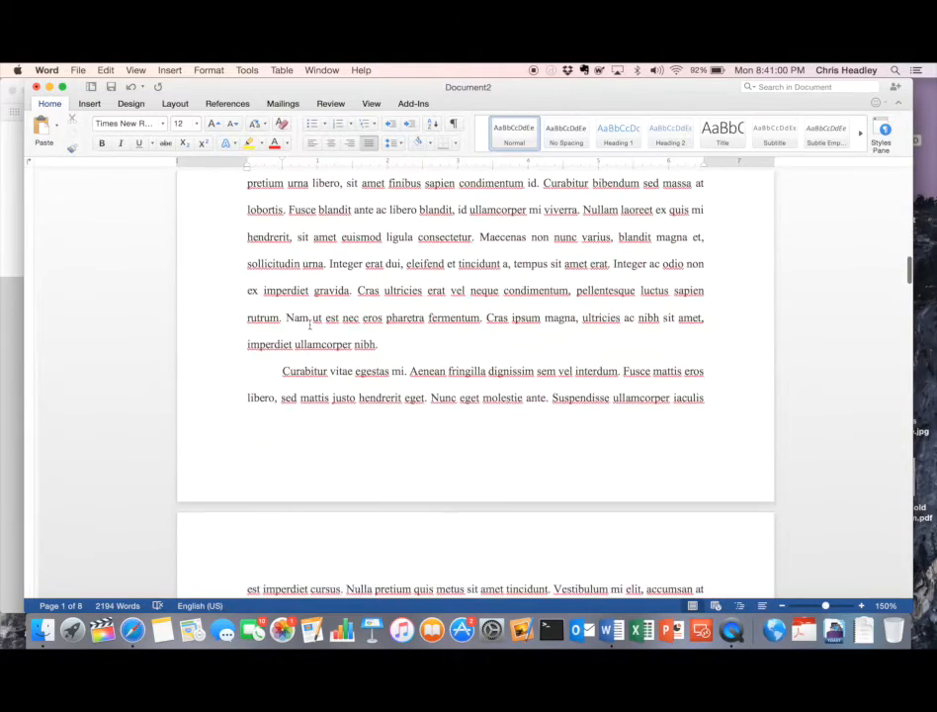
pyautogui.click(250, 447)
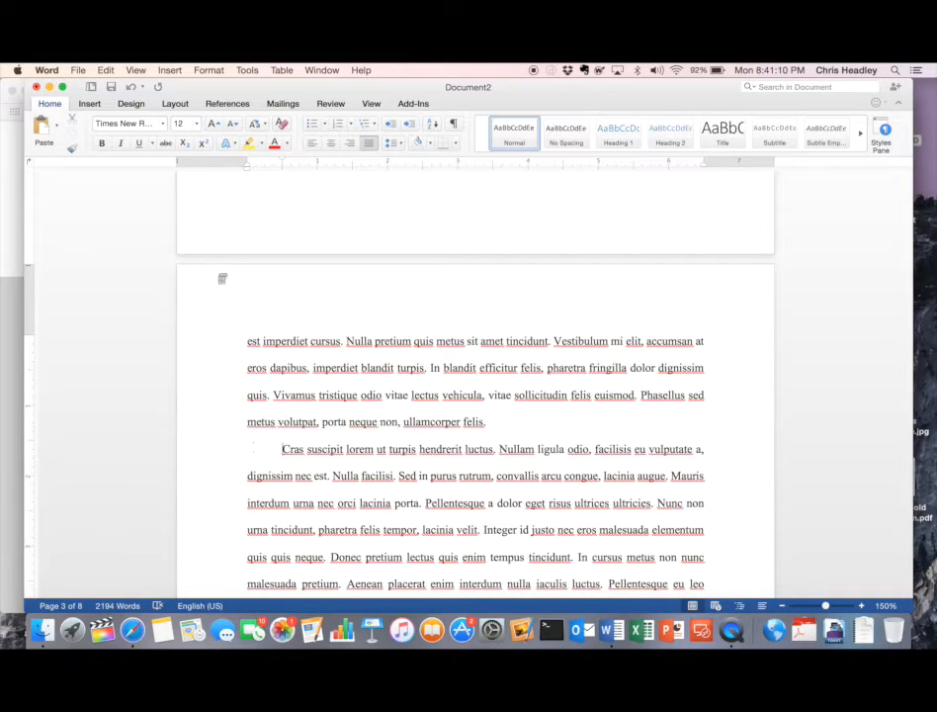
# - Insert a Next Page section break before 'Cras suscipit', making the document nine pages
pyautogui.click(167, 71)
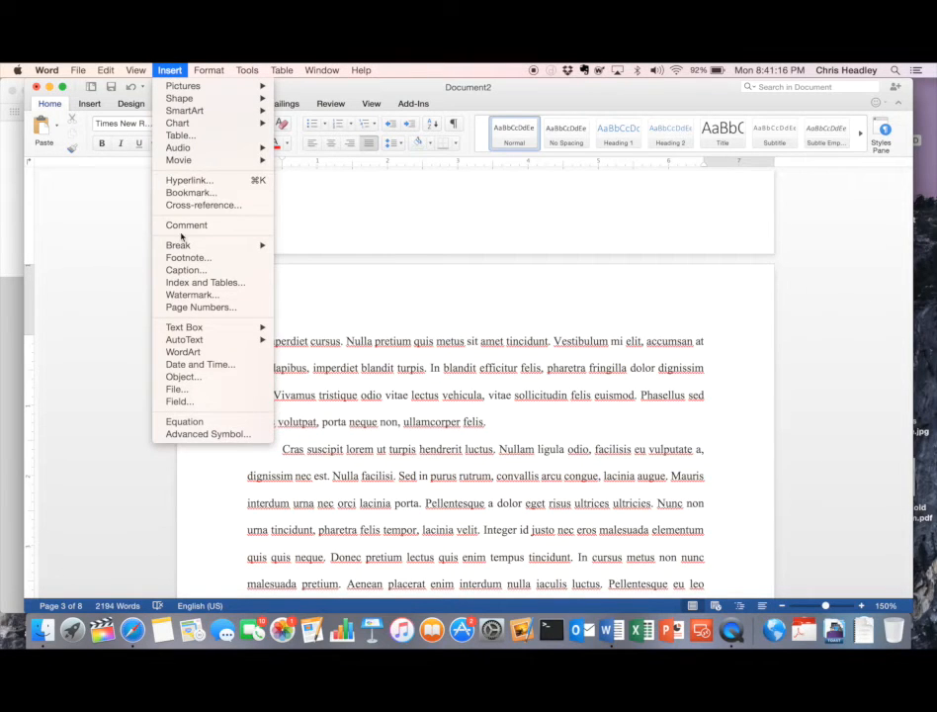
pyautogui.moveTo(182, 247)
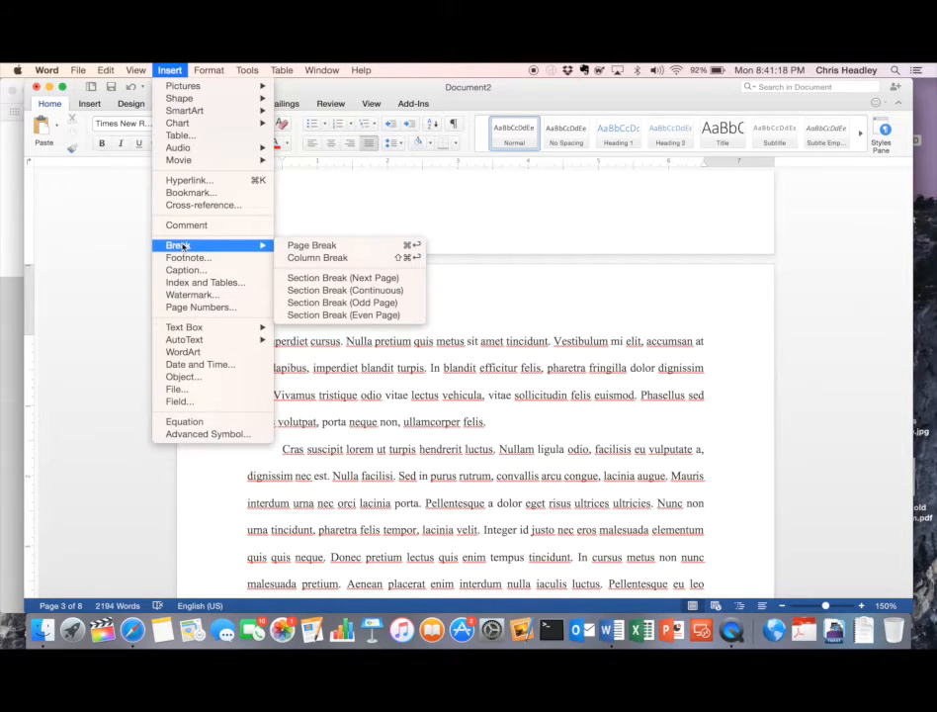
pyautogui.click(303, 279)
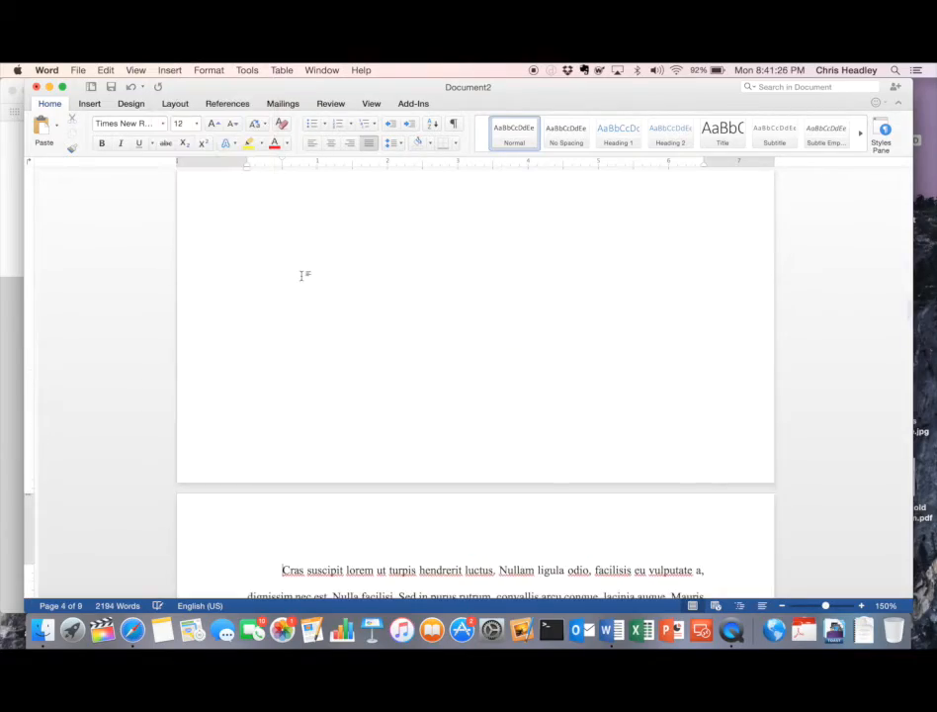
pyautogui.scroll(10, 393, 348)
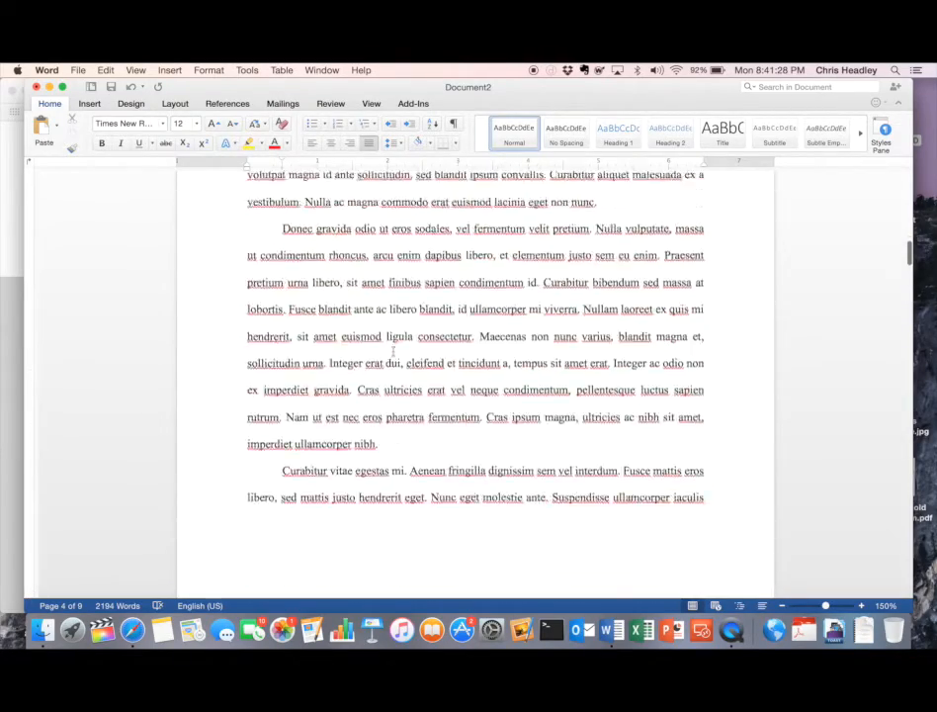
pyautogui.scroll(-10, 396, 352)
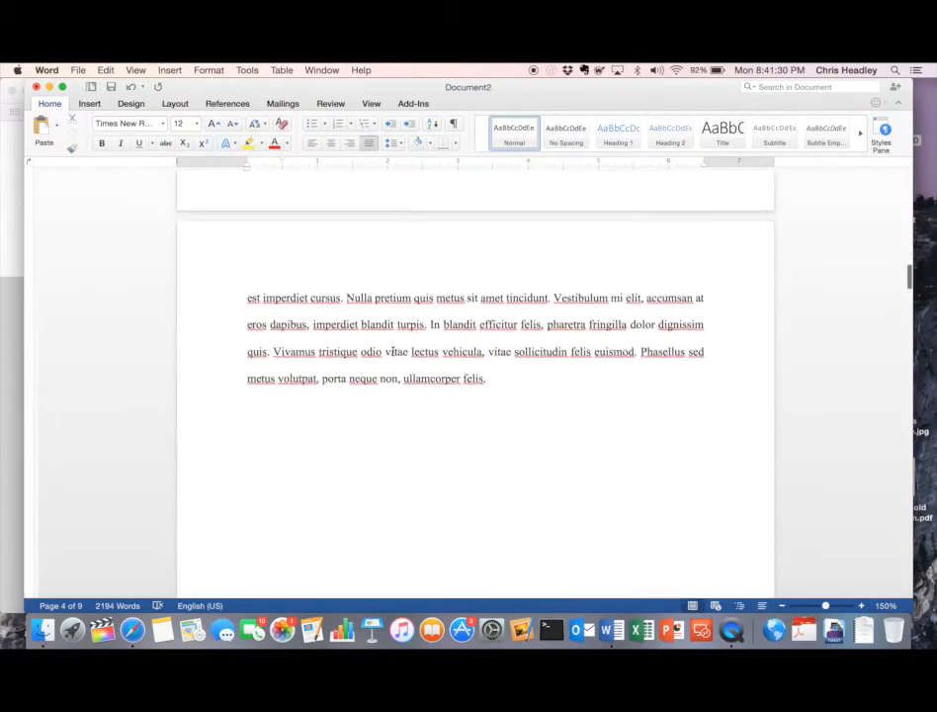
pyautogui.scroll(-5, 393, 350)
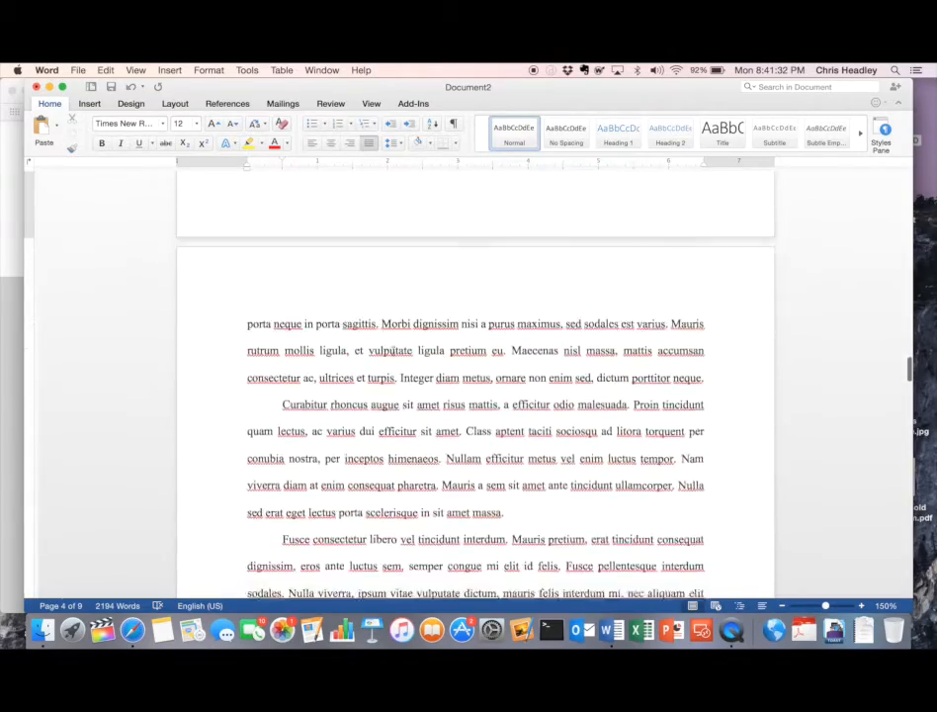
pyautogui.scroll(-5, 394, 351)
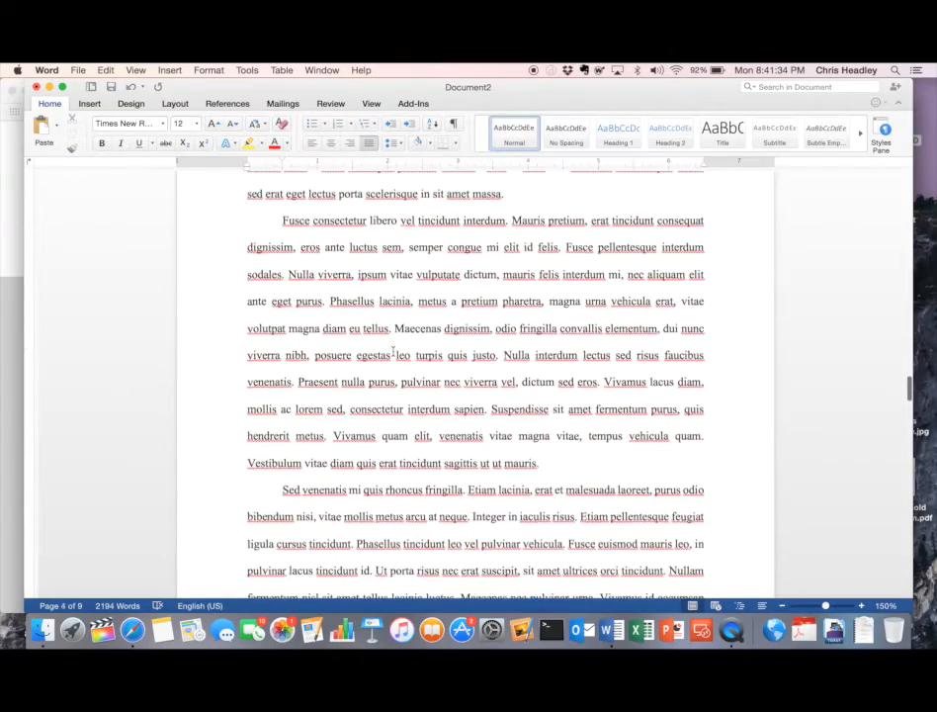
pyautogui.scroll(-10, 393, 352)
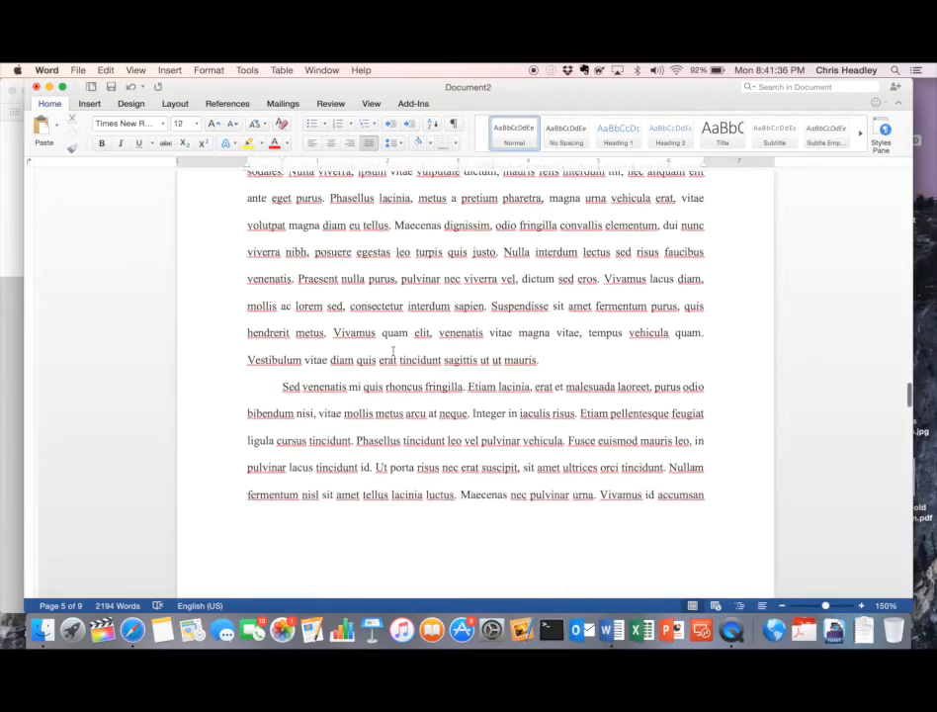
pyautogui.scroll(-15, 397, 355)
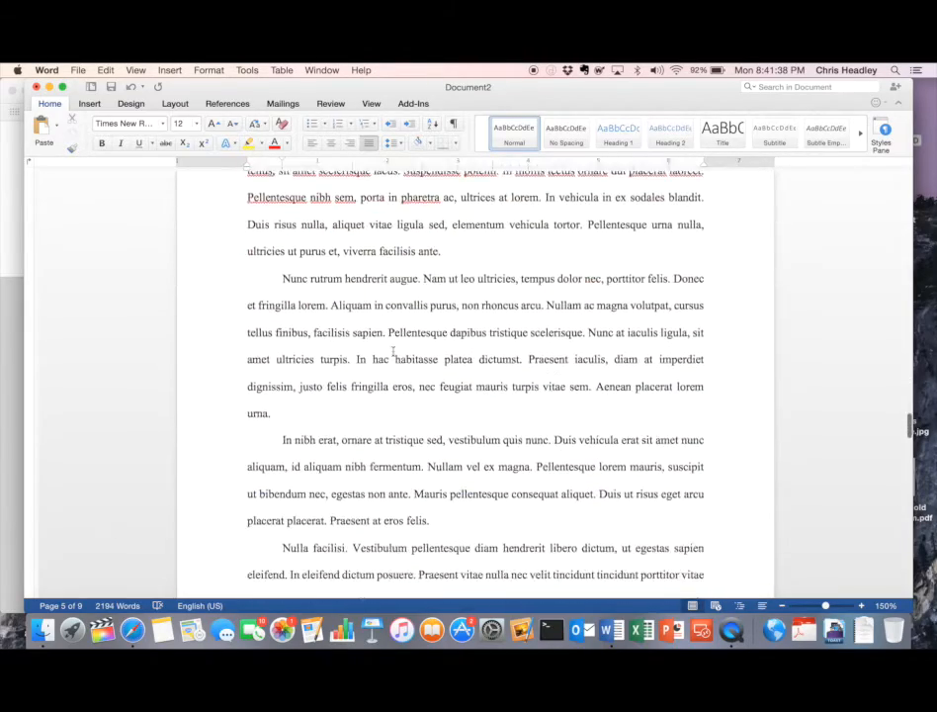
pyautogui.scroll(-8, 393, 351)
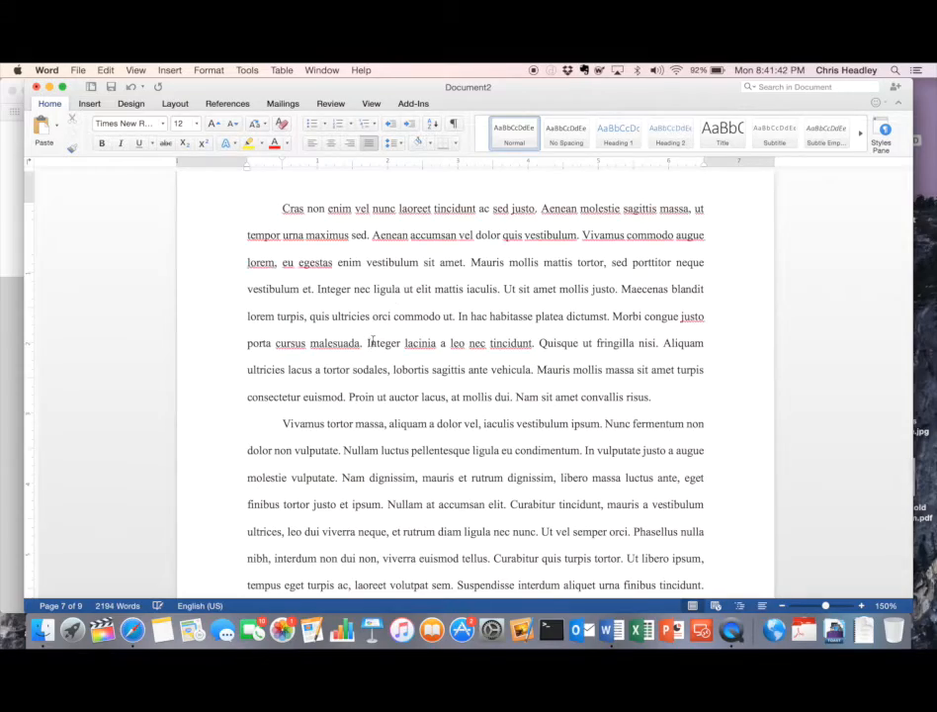
pyautogui.scroll(-15, 372, 342)
pyautogui.scroll(15, 373, 340)
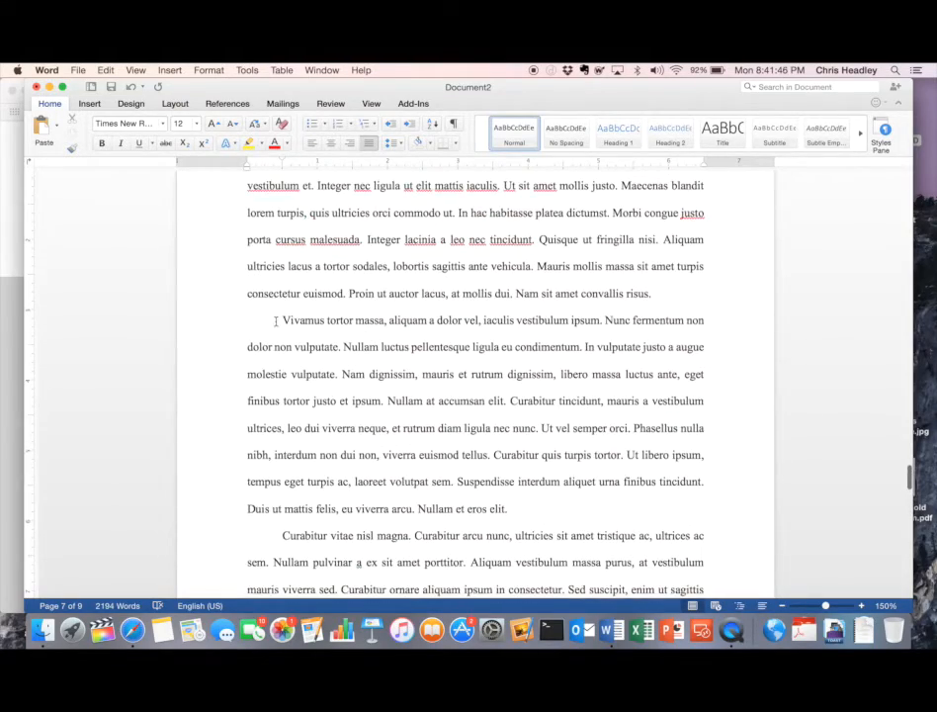
# - Insert a Next Page section break before the 'Vivamus tortor massa' paragraph on page 7
pyautogui.click(276, 320)
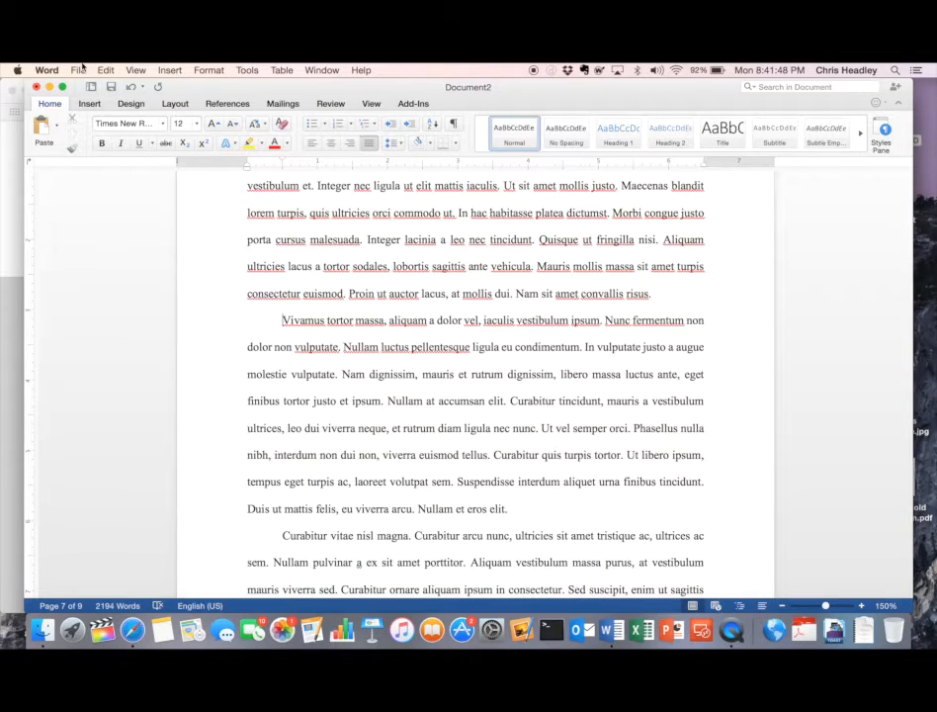
pyautogui.click(140, 71)
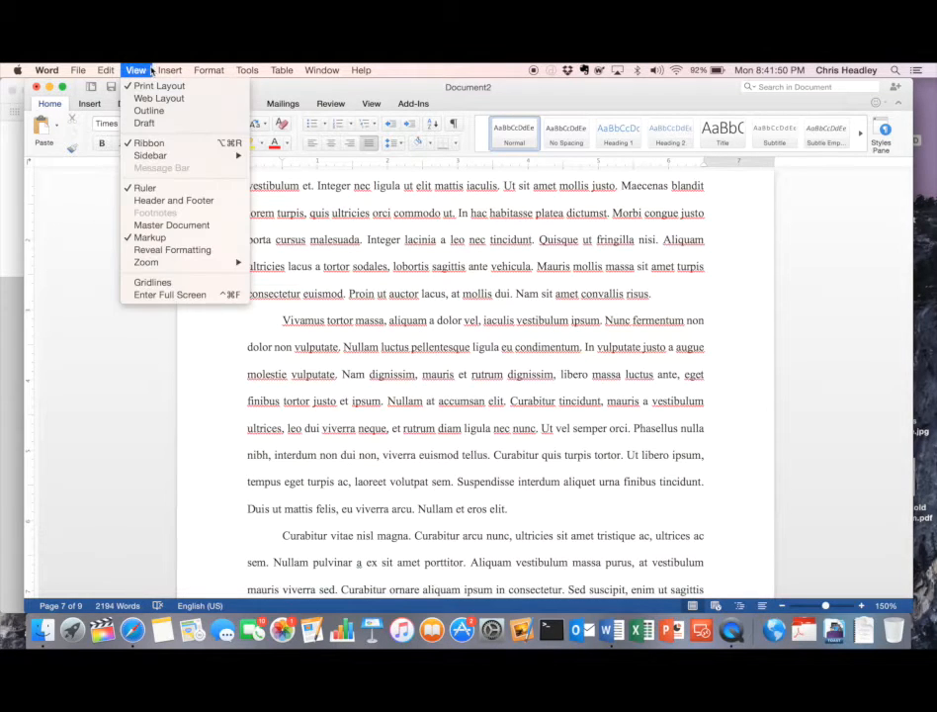
pyautogui.moveTo(166, 70)
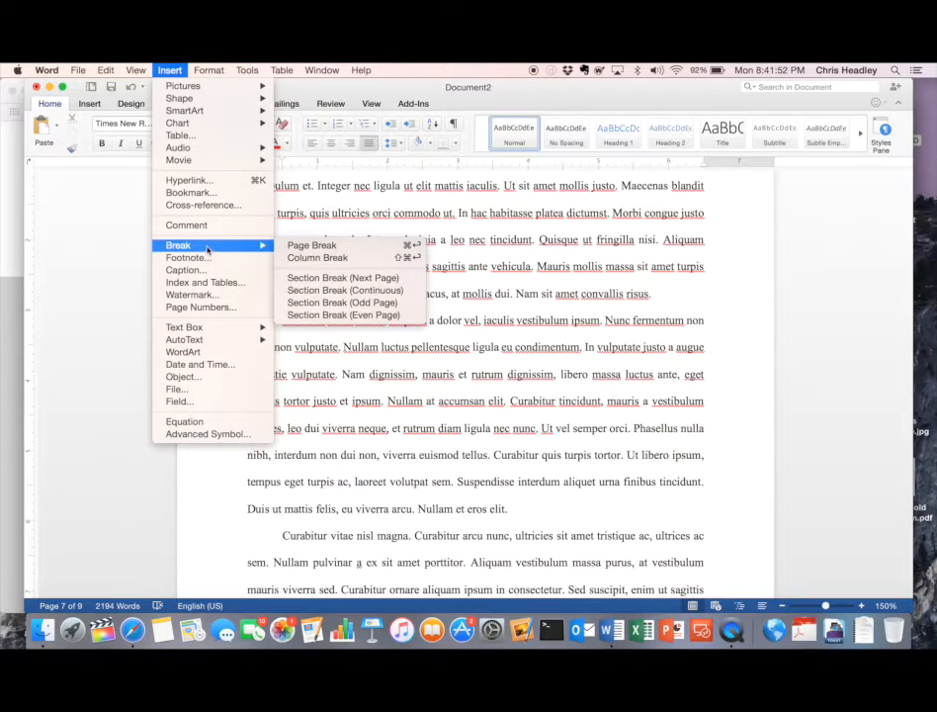
pyautogui.click(312, 280)
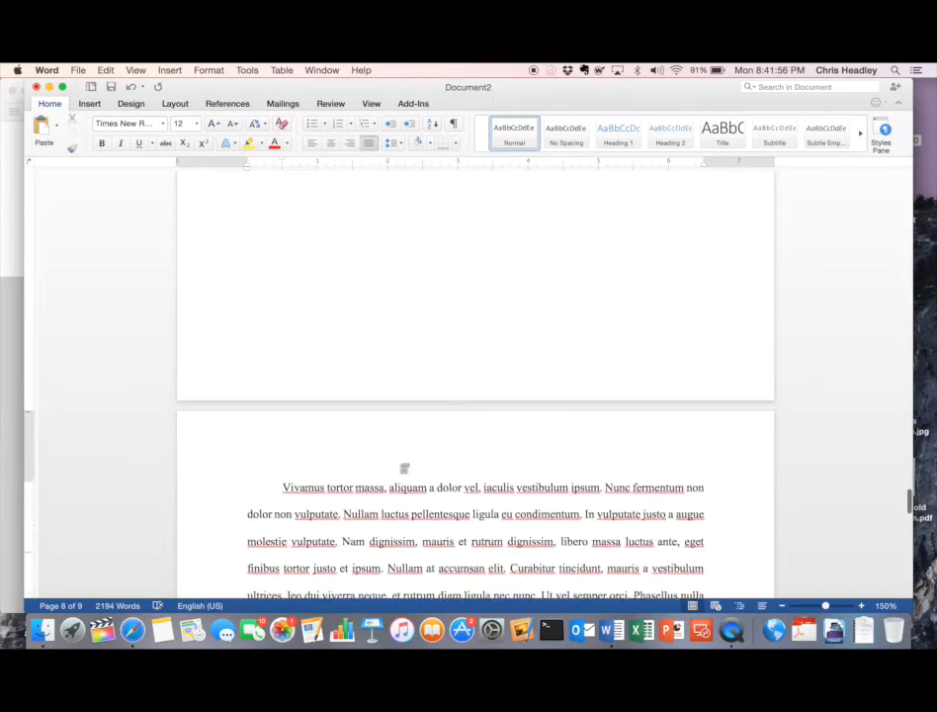
pyautogui.scroll(-15, 405, 468)
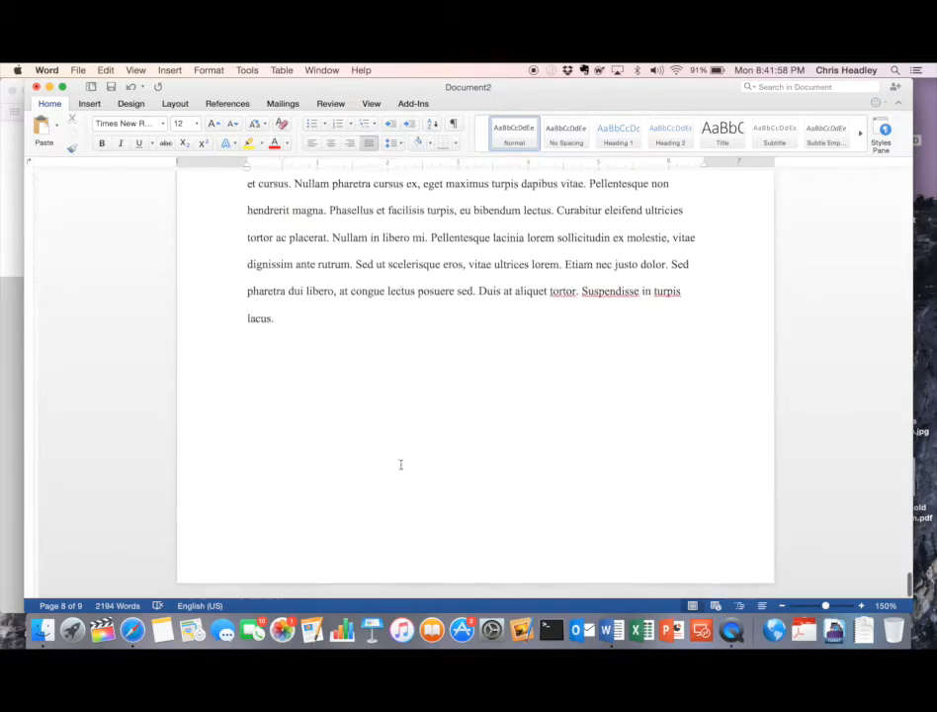
pyautogui.scroll(20, 401, 465)
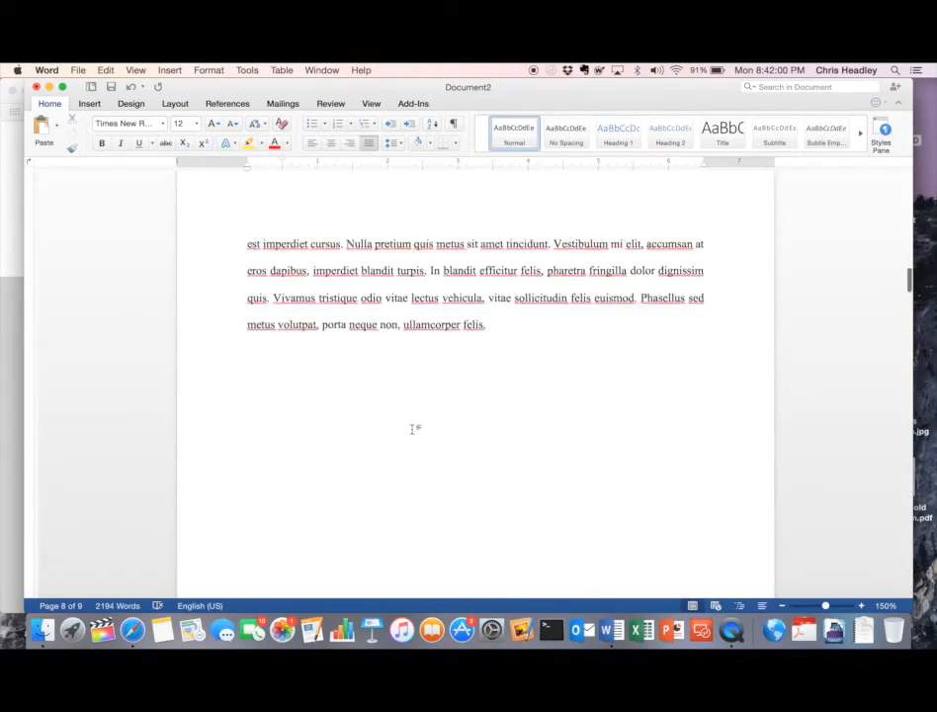
pyautogui.scroll(20, 412, 429)
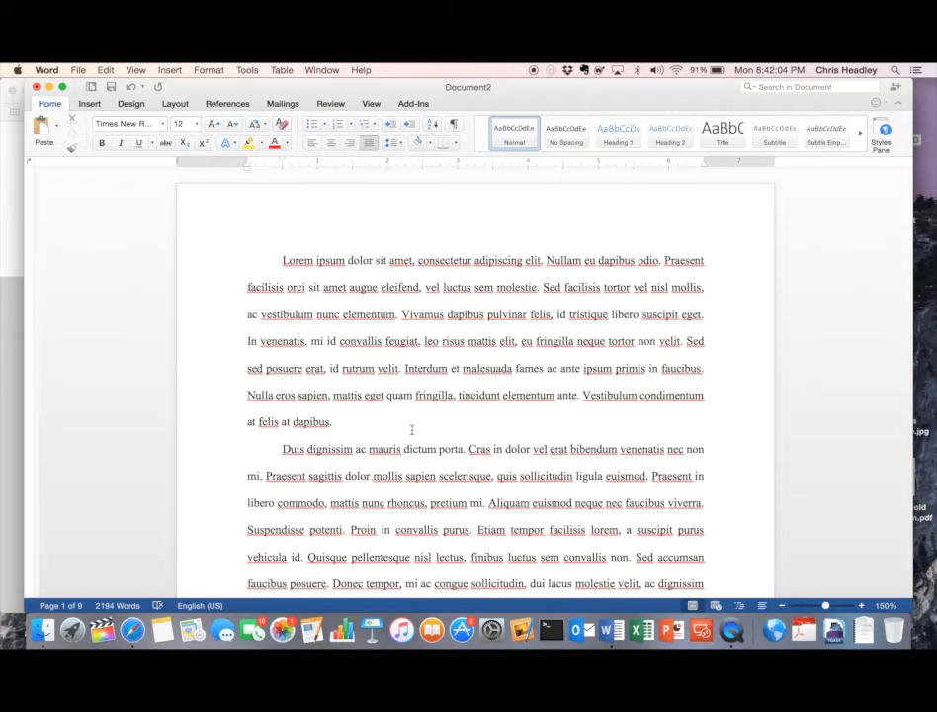
pyautogui.click(145, 72)
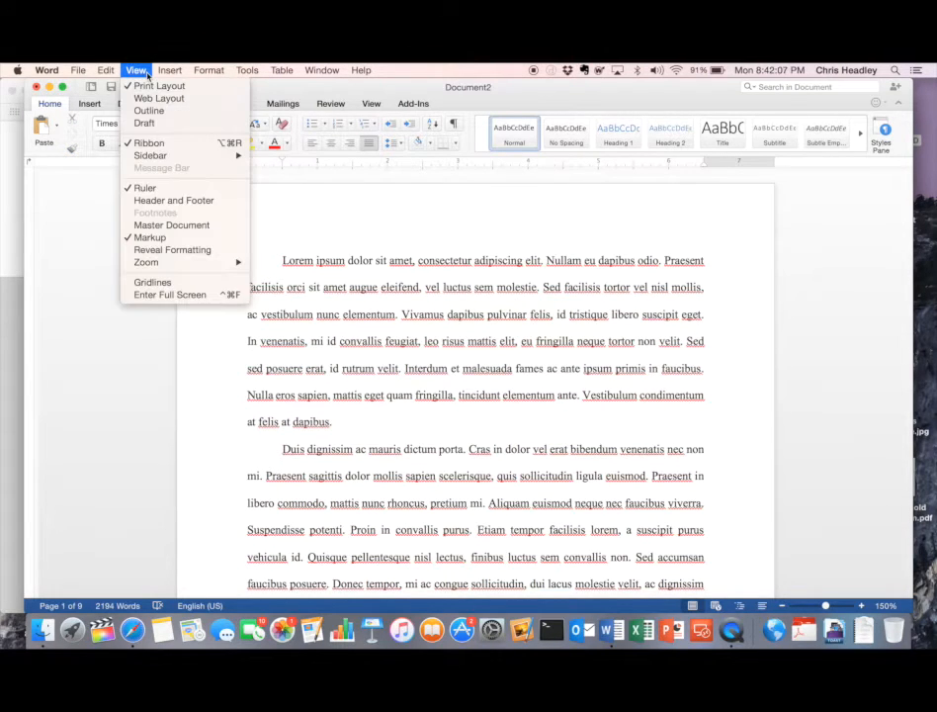
pyautogui.click(170, 202)
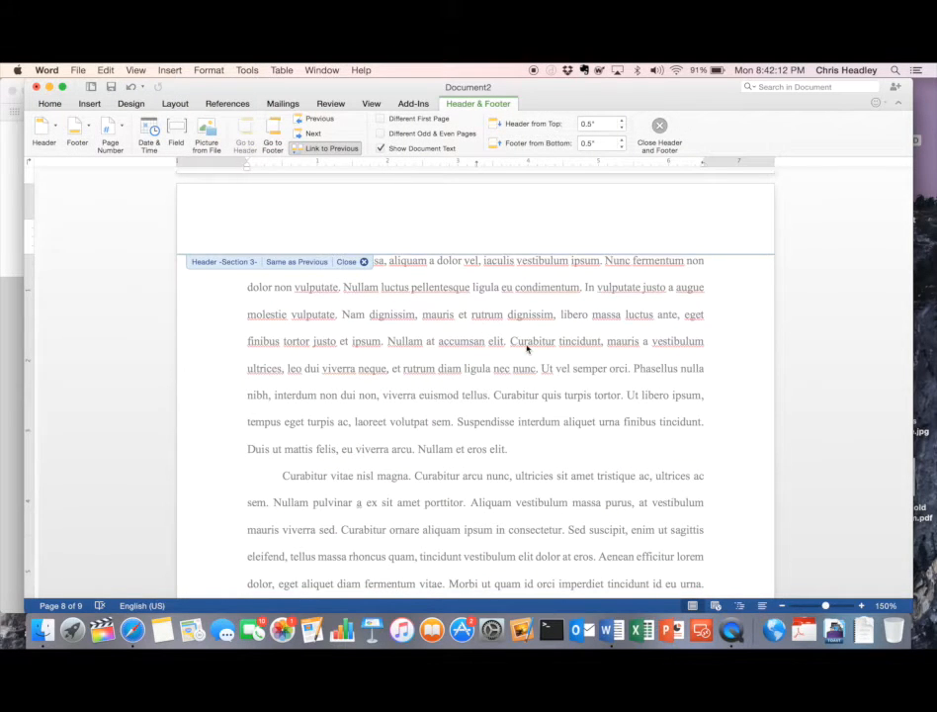
pyautogui.scroll(20, 527, 347)
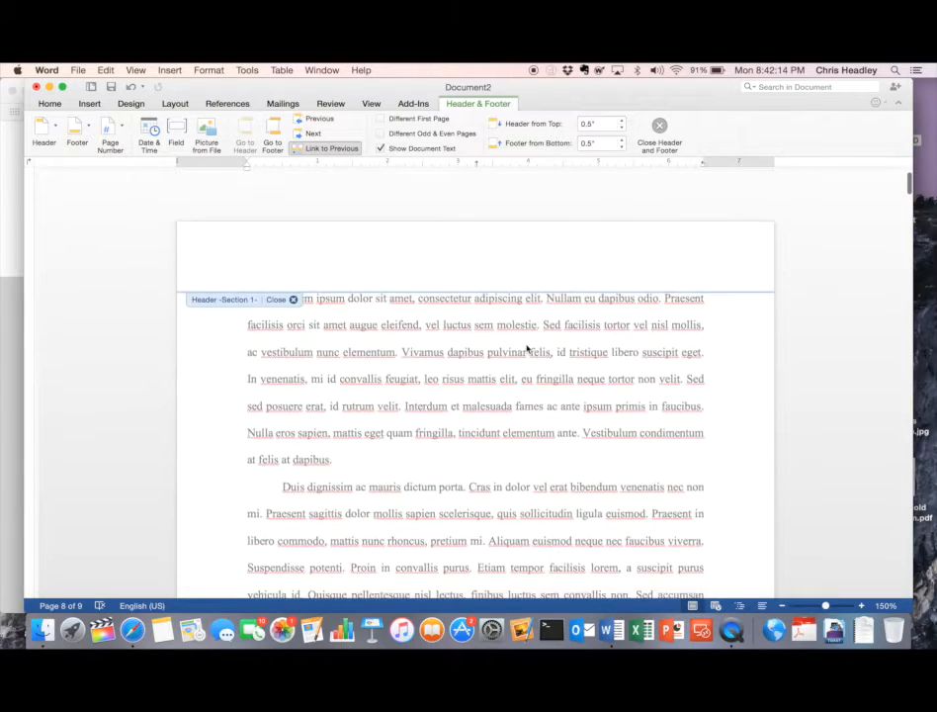
pyautogui.scroll(2, 527, 347)
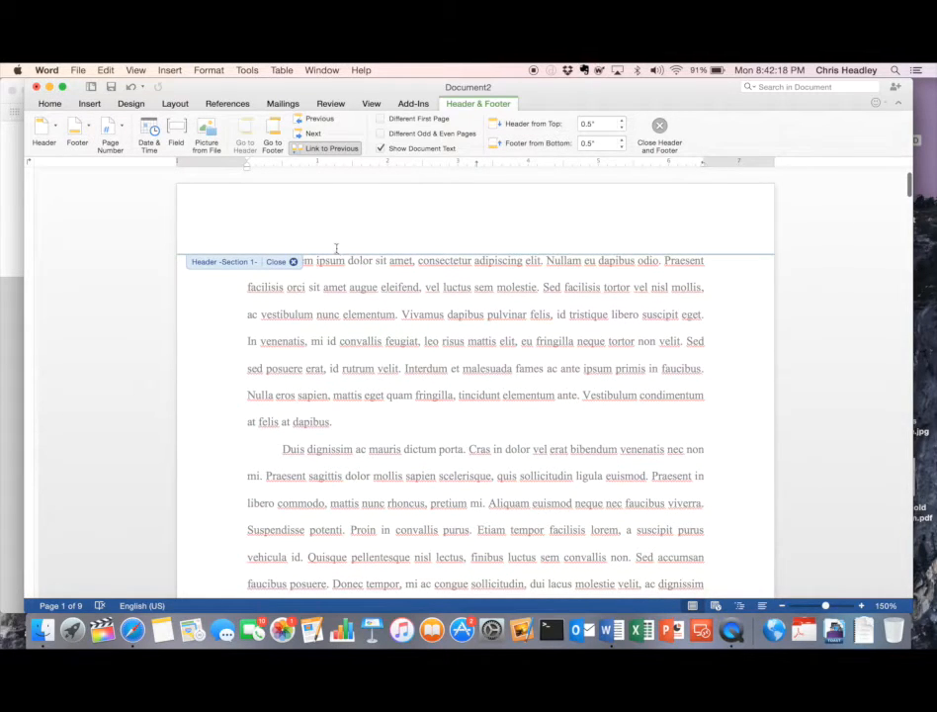
pyautogui.scroll(-3, 322, 300)
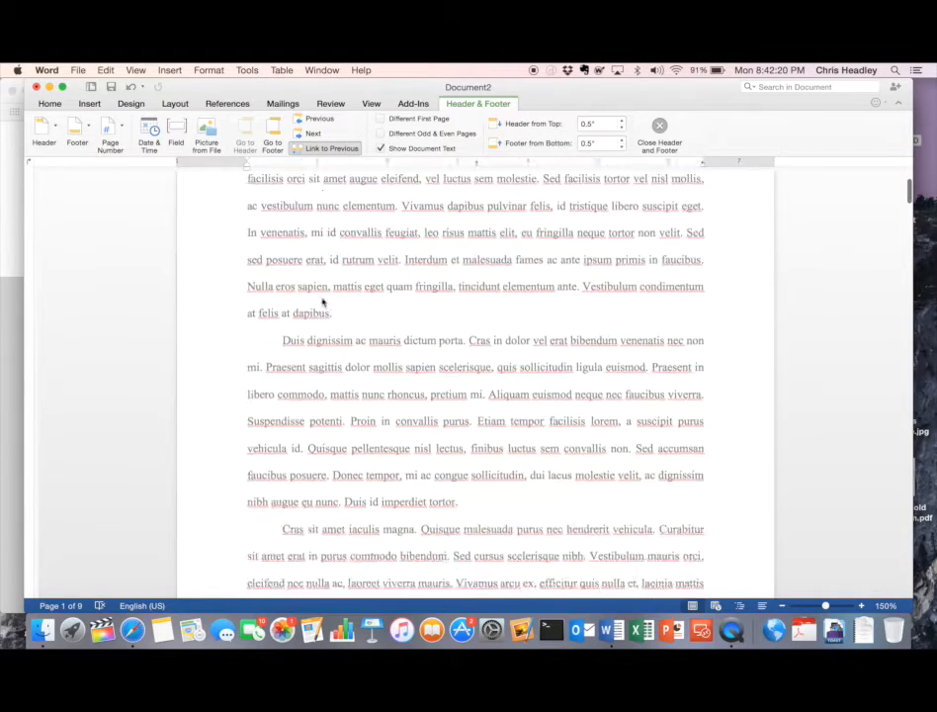
pyautogui.scroll(-10, 323, 300)
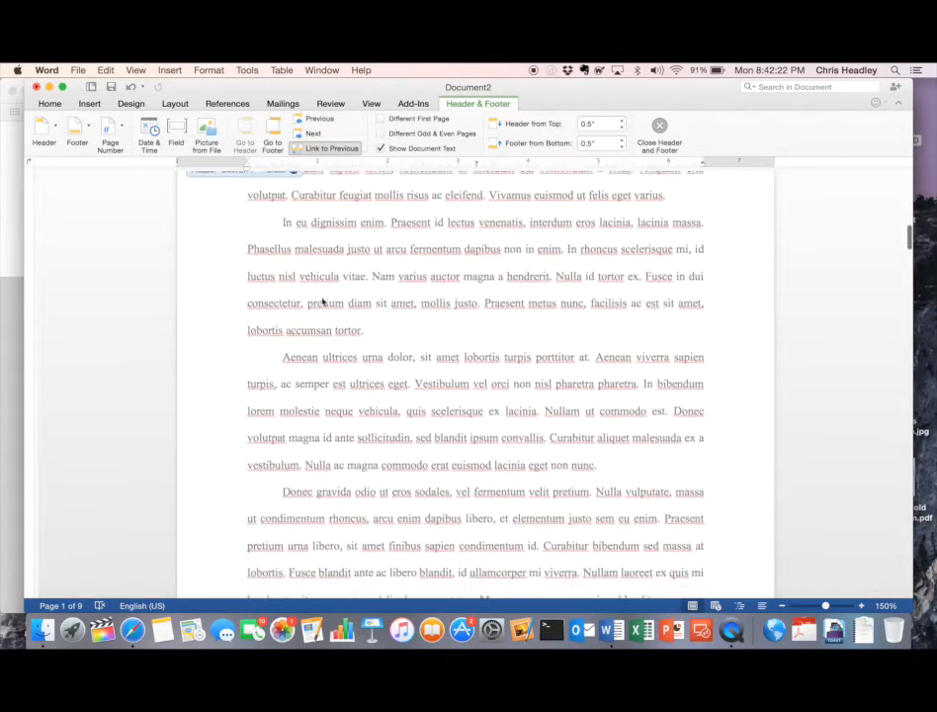
pyautogui.scroll(-10, 322, 300)
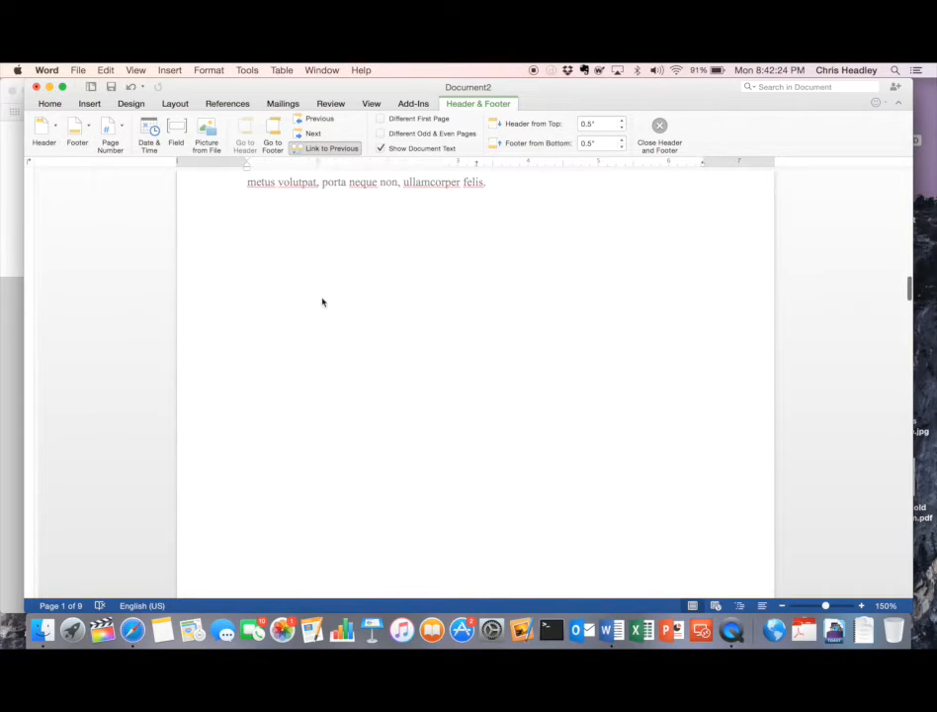
pyautogui.scroll(-10, 323, 301)
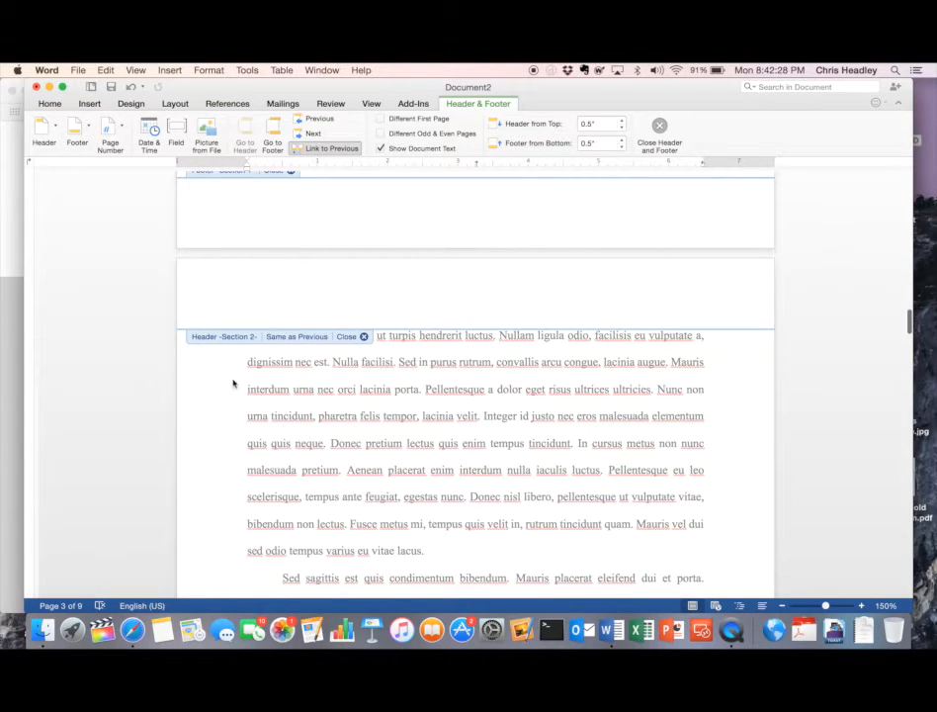
pyautogui.scroll(-5, 326, 444)
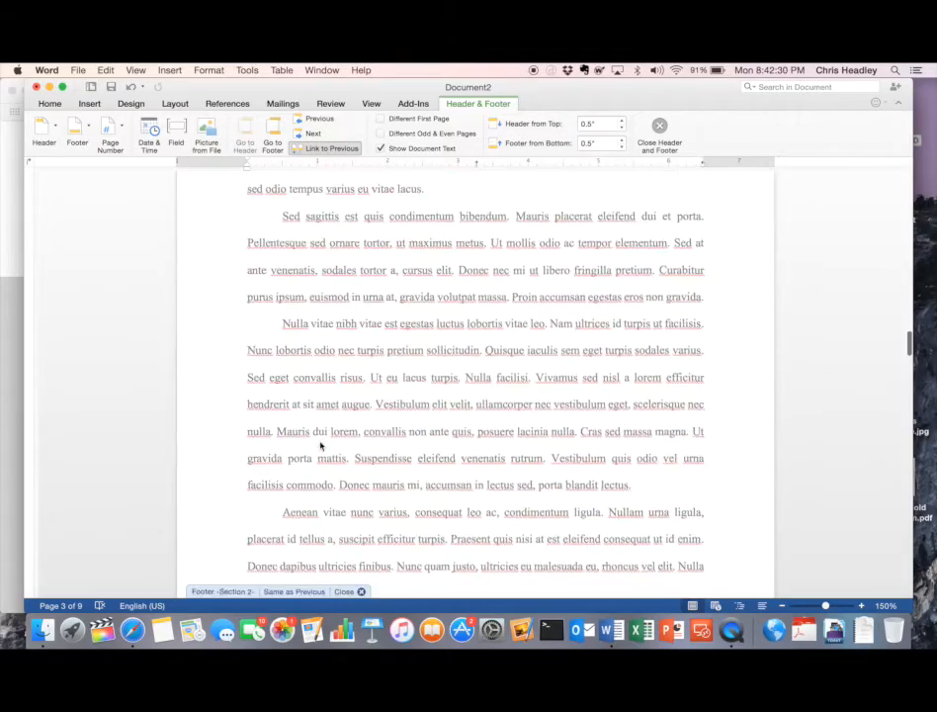
pyautogui.scroll(-10, 320, 446)
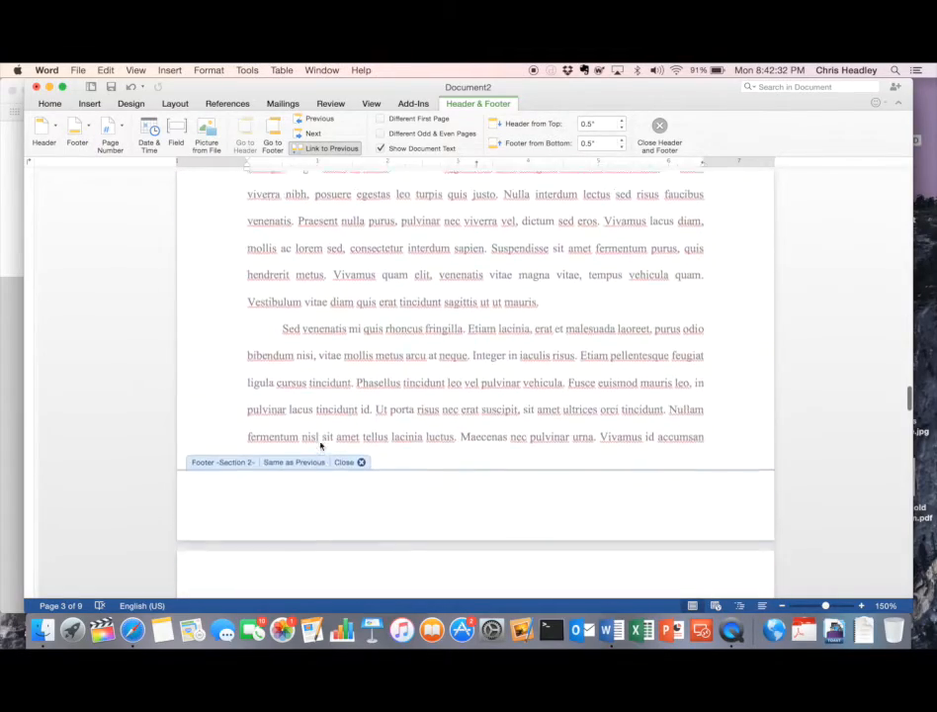
pyautogui.scroll(-10, 320, 446)
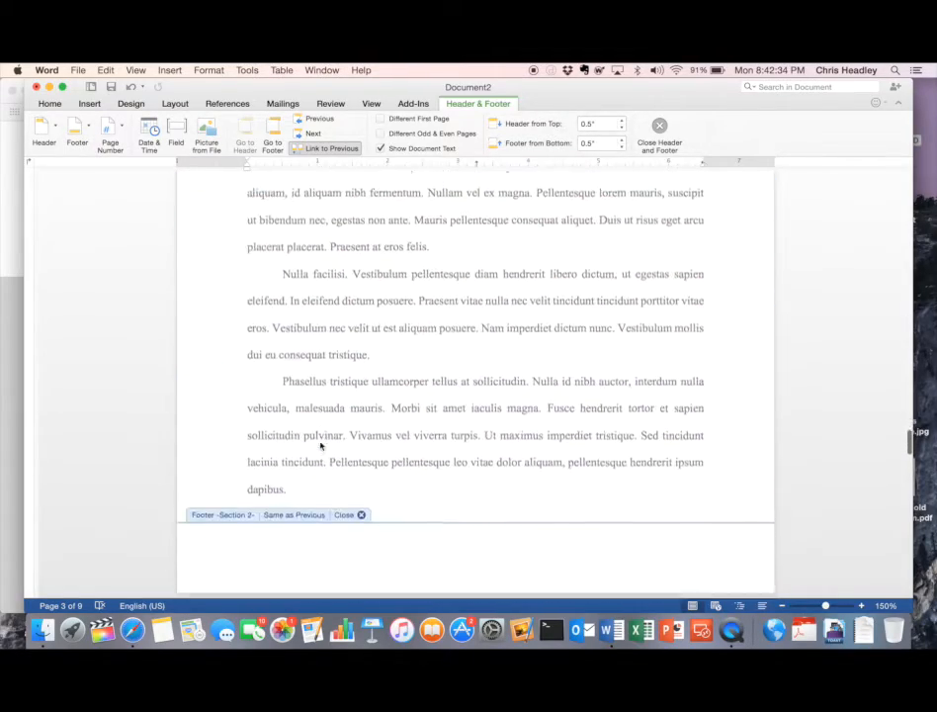
pyautogui.scroll(-10, 320, 446)
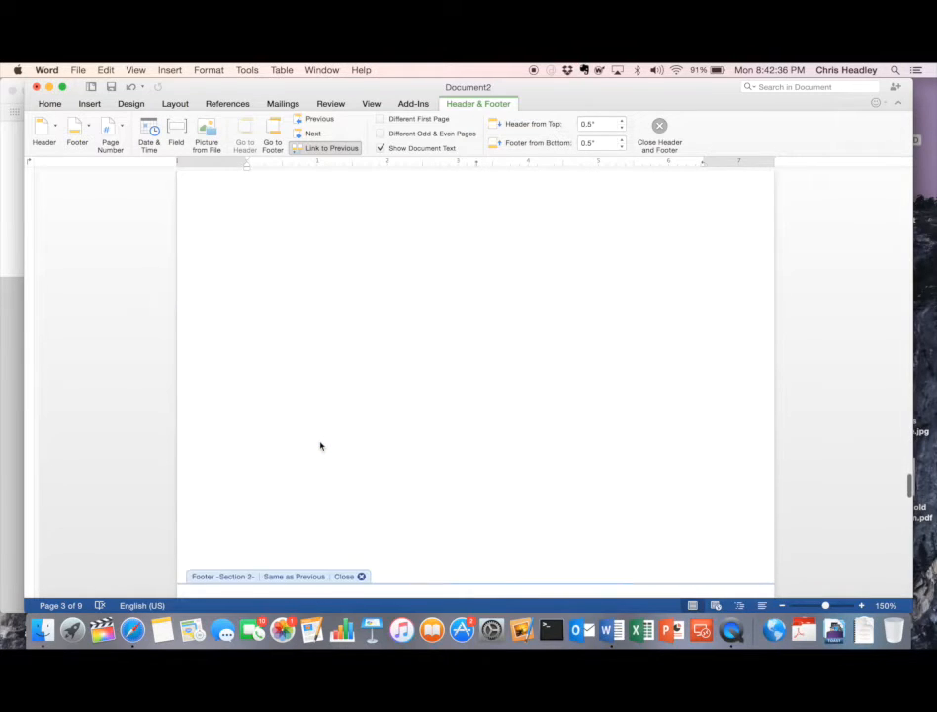
pyautogui.scroll(-6, 320, 446)
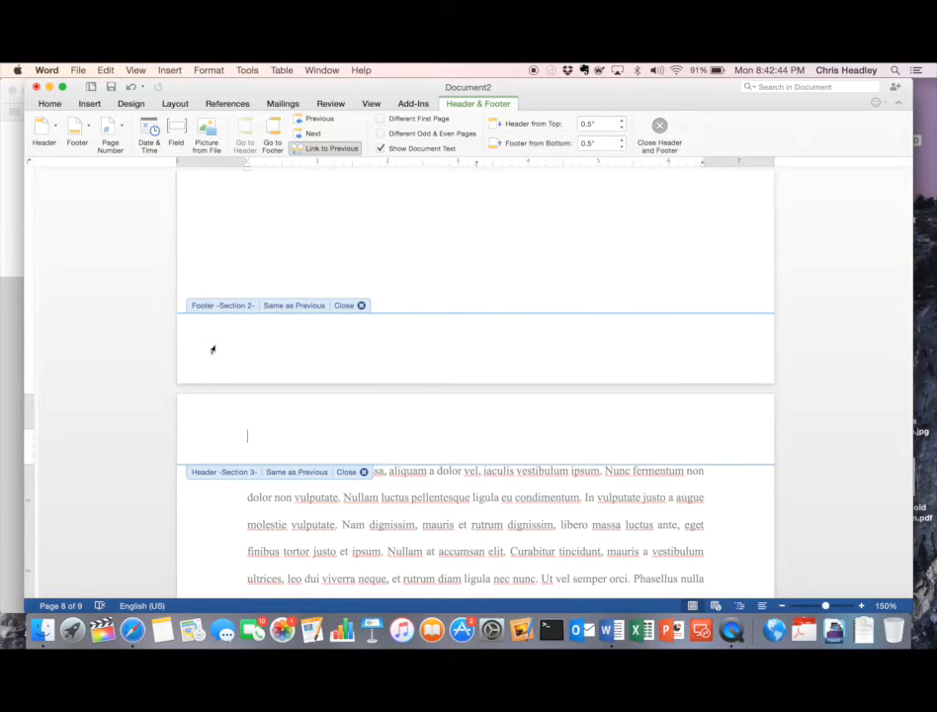
pyautogui.scroll(20, 645, 373)
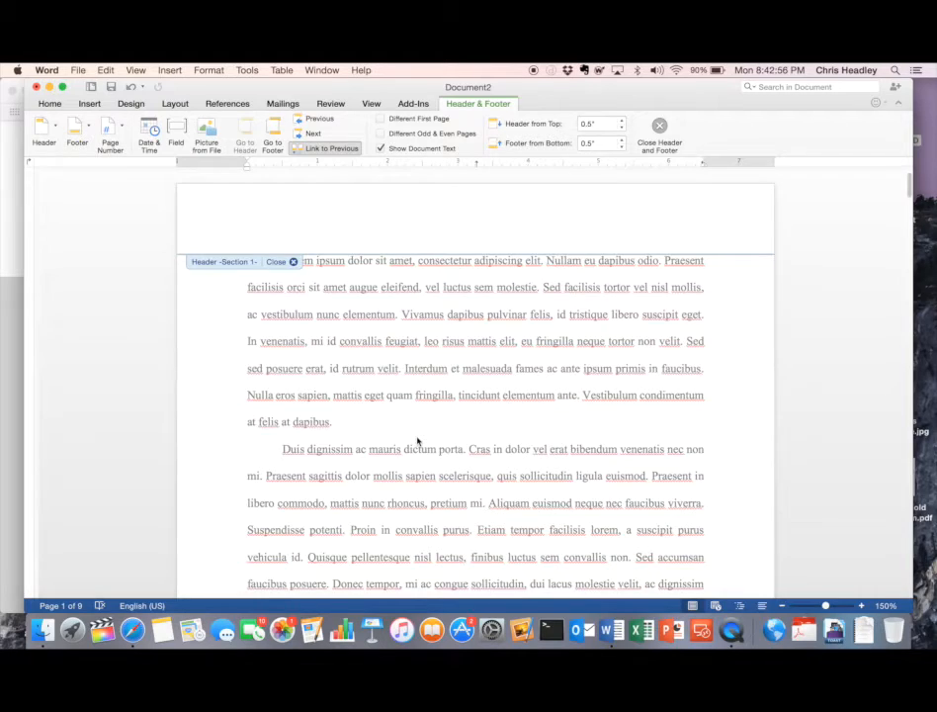
pyautogui.scroll(-5, 419, 440)
pyautogui.scroll(-3, 418, 440)
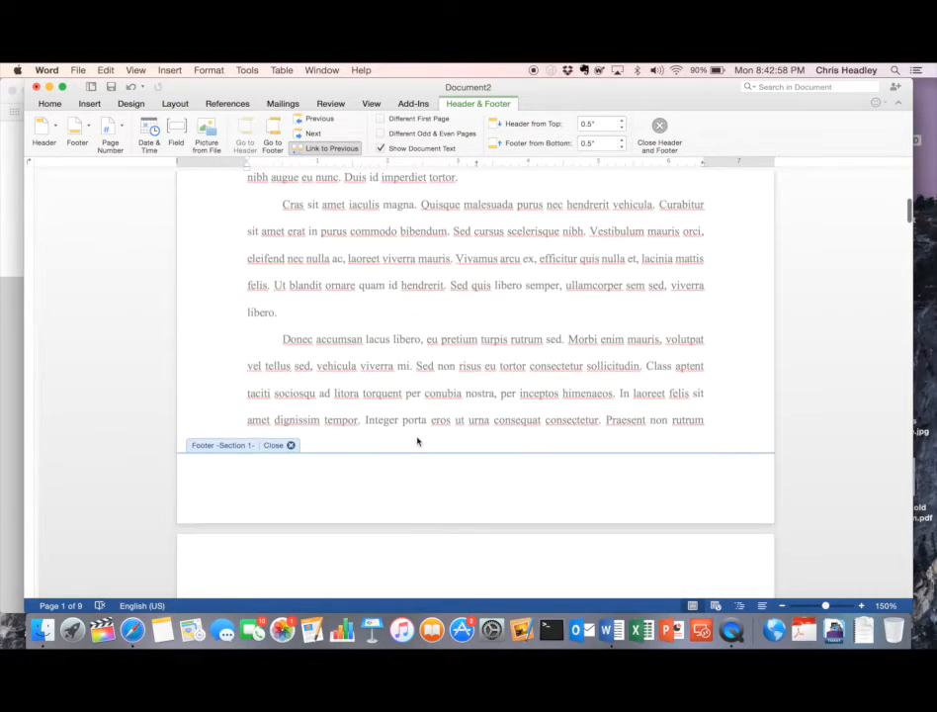
pyautogui.scroll(8, 418, 440)
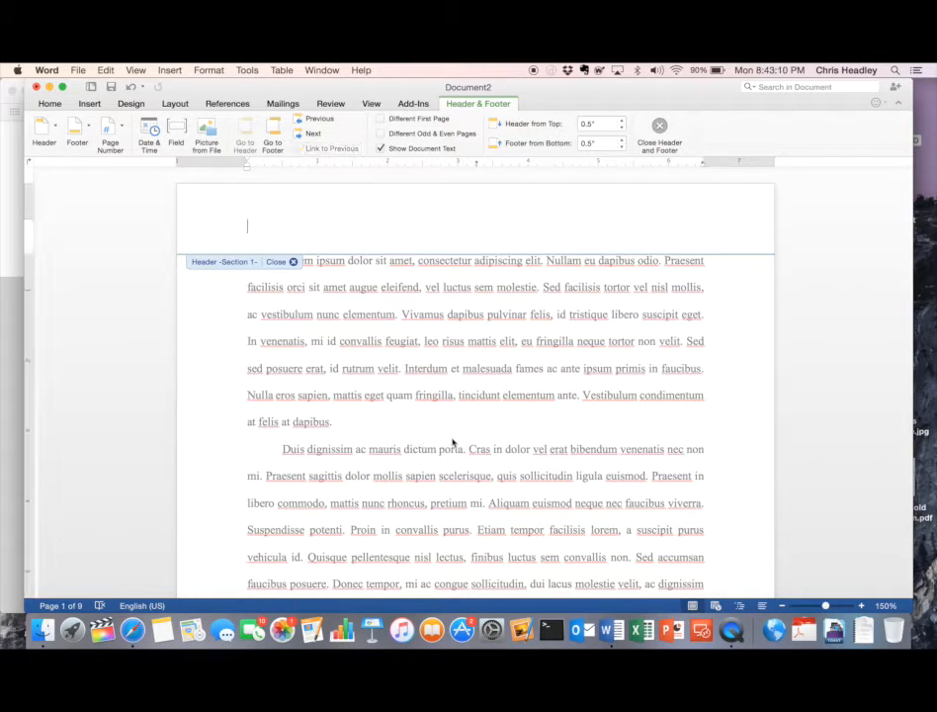
pyautogui.scroll(-4, 453, 442)
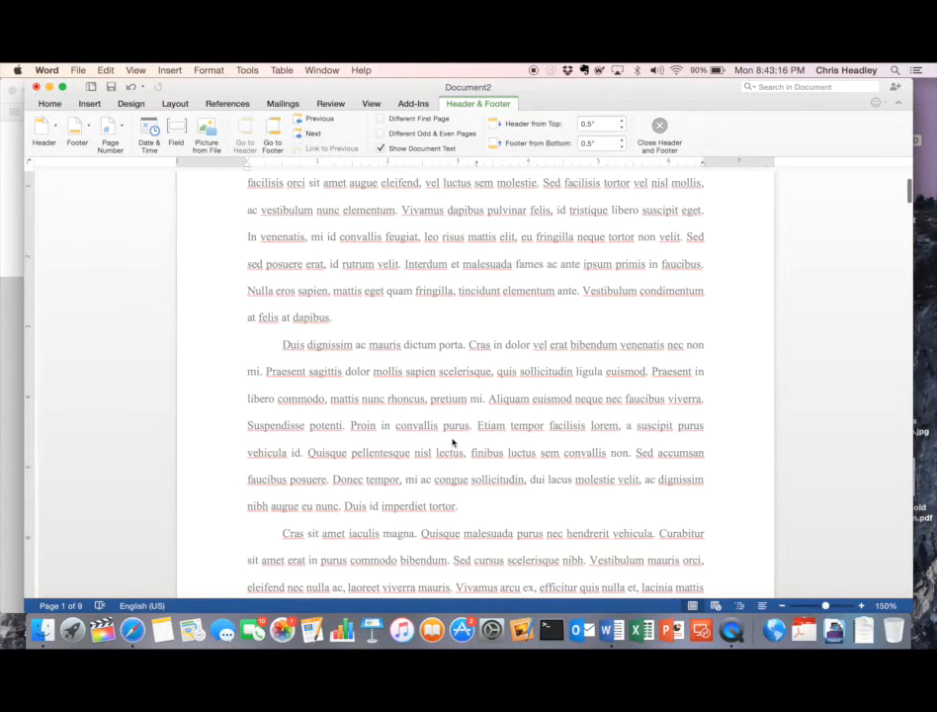
pyautogui.scroll(-20, 452, 442)
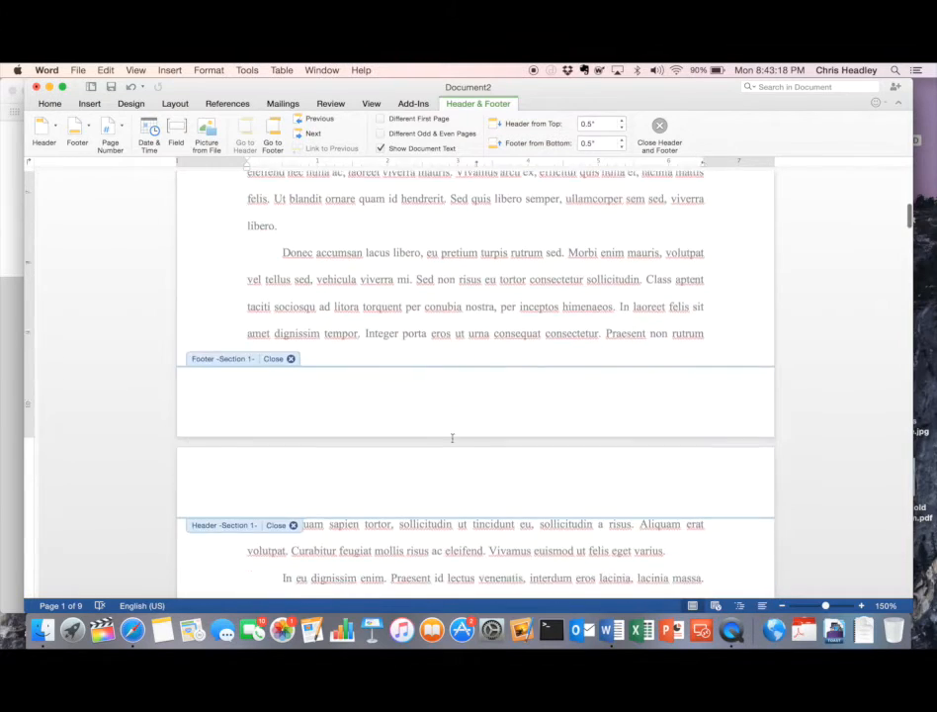
pyautogui.scroll(-4, 453, 442)
pyautogui.scroll(1, 453, 442)
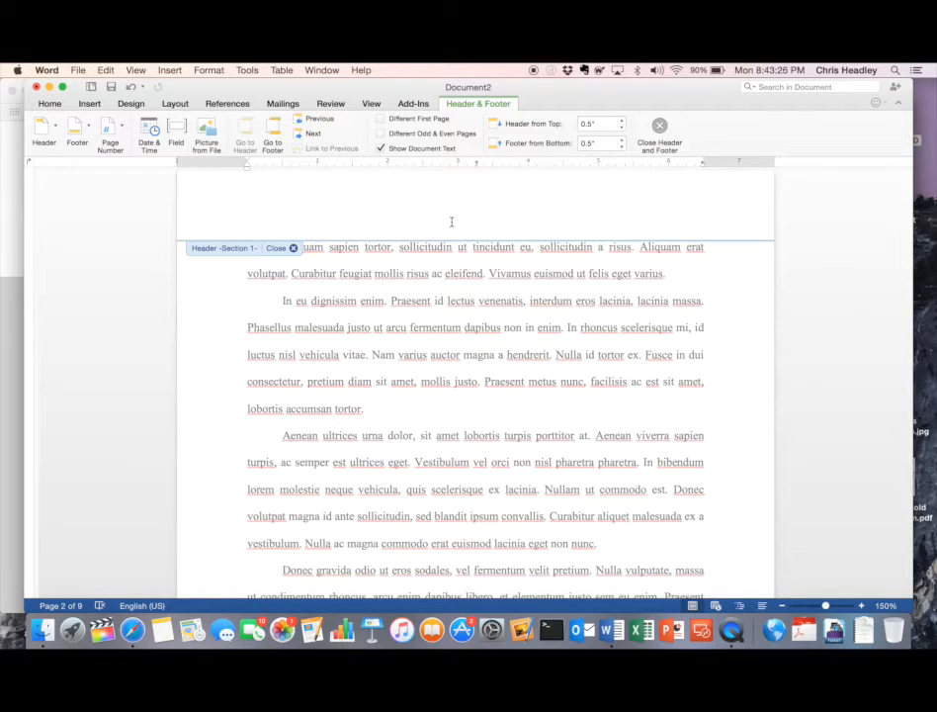
pyautogui.scroll(10, 452, 221)
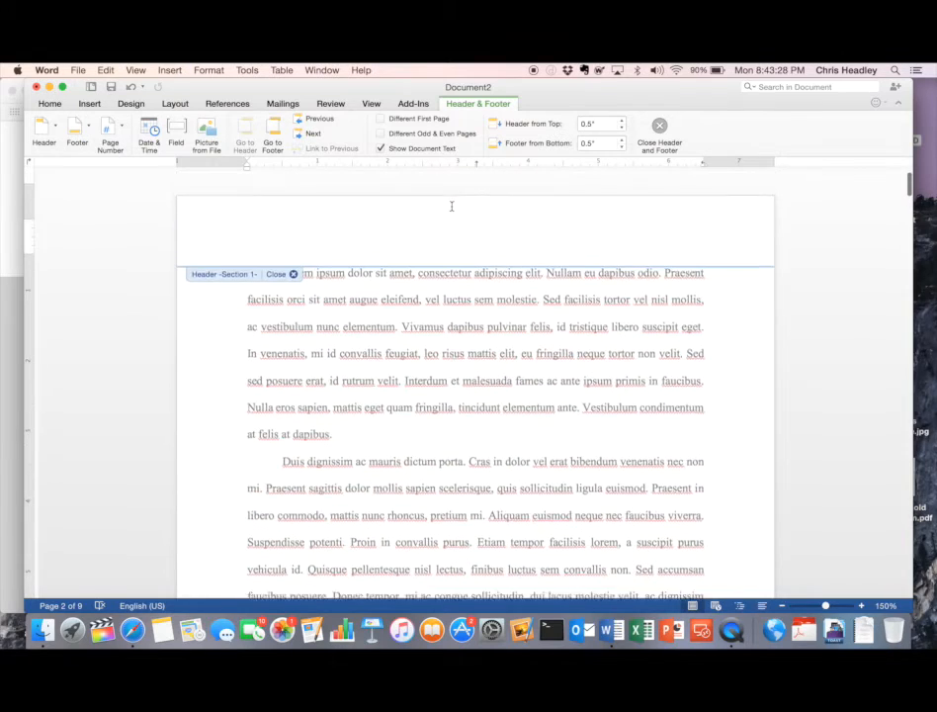
pyautogui.scroll(-3, 452, 212)
pyautogui.scroll(-10, 451, 209)
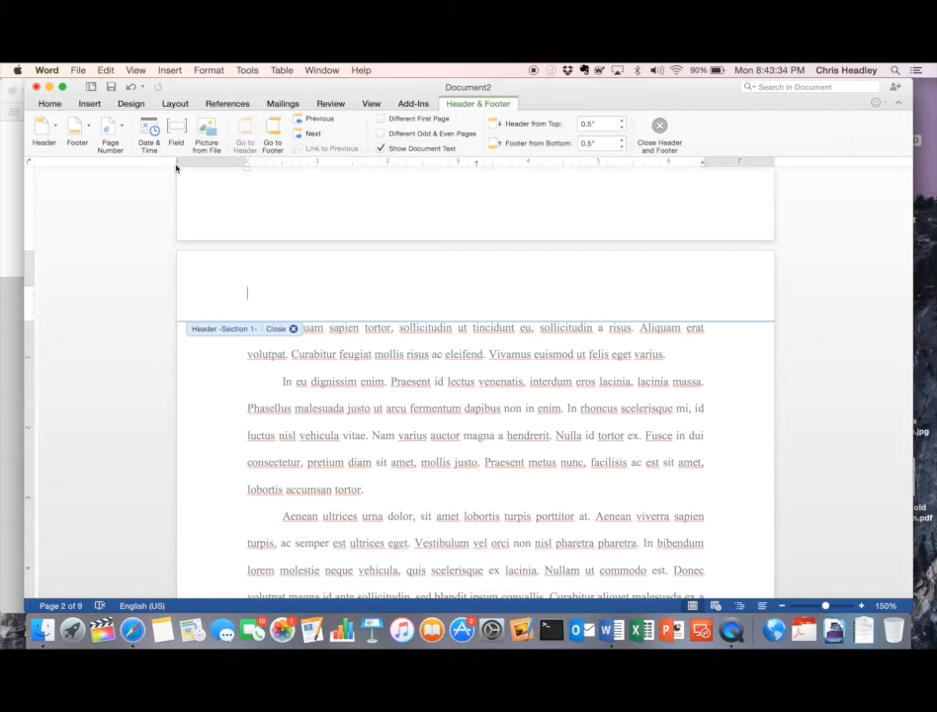
# - Format section 1 page numbers as lowercase Roman numerals (i, ii, iii)
pyautogui.click(112, 128)
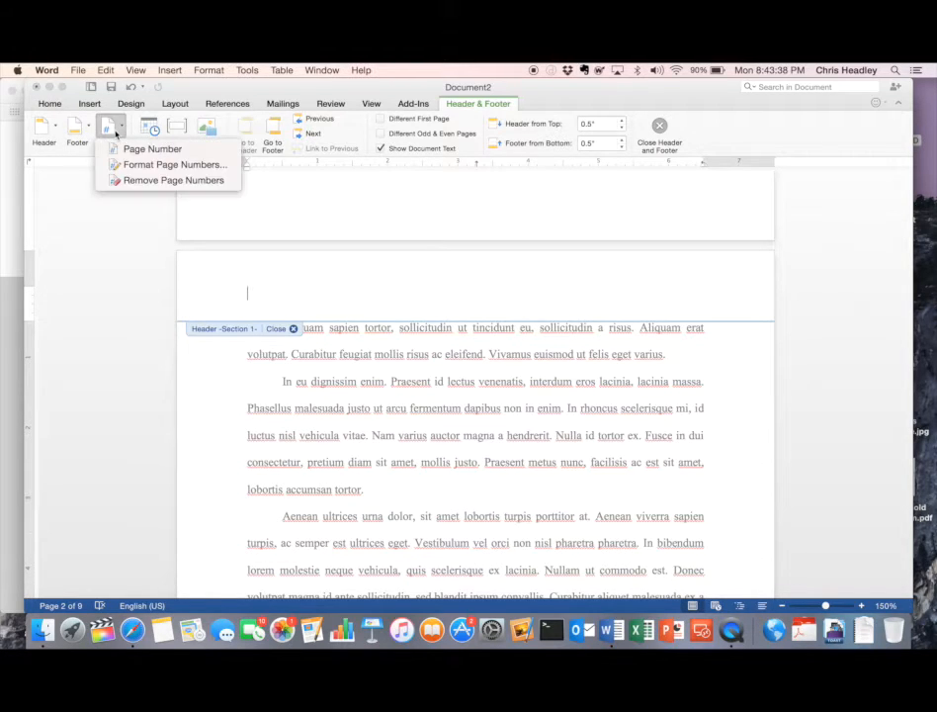
pyautogui.click(117, 166)
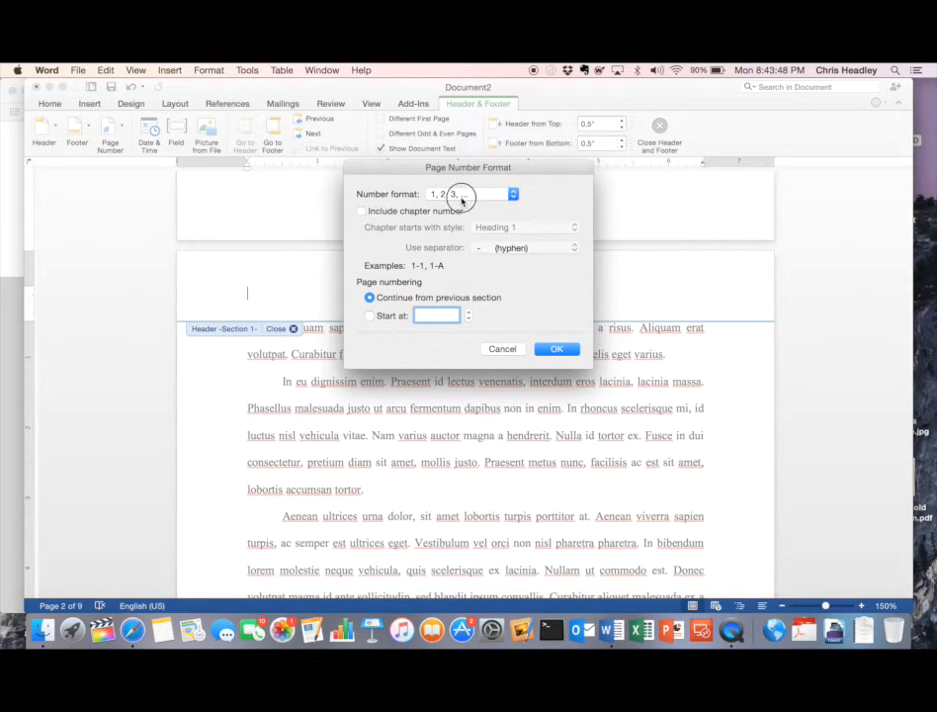
pyautogui.click(465, 196)
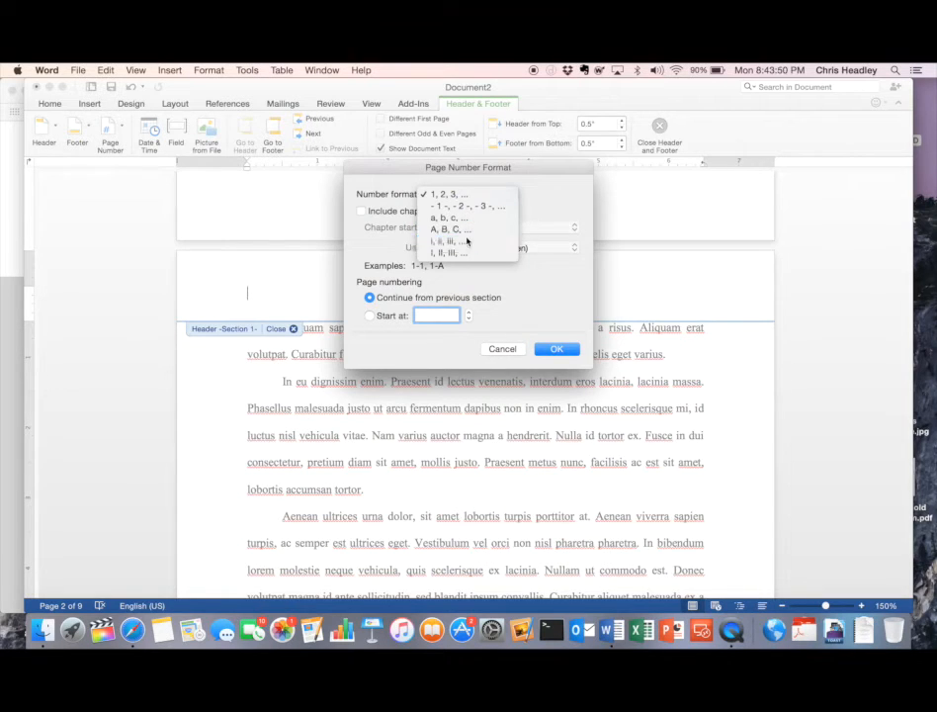
pyautogui.click(468, 242)
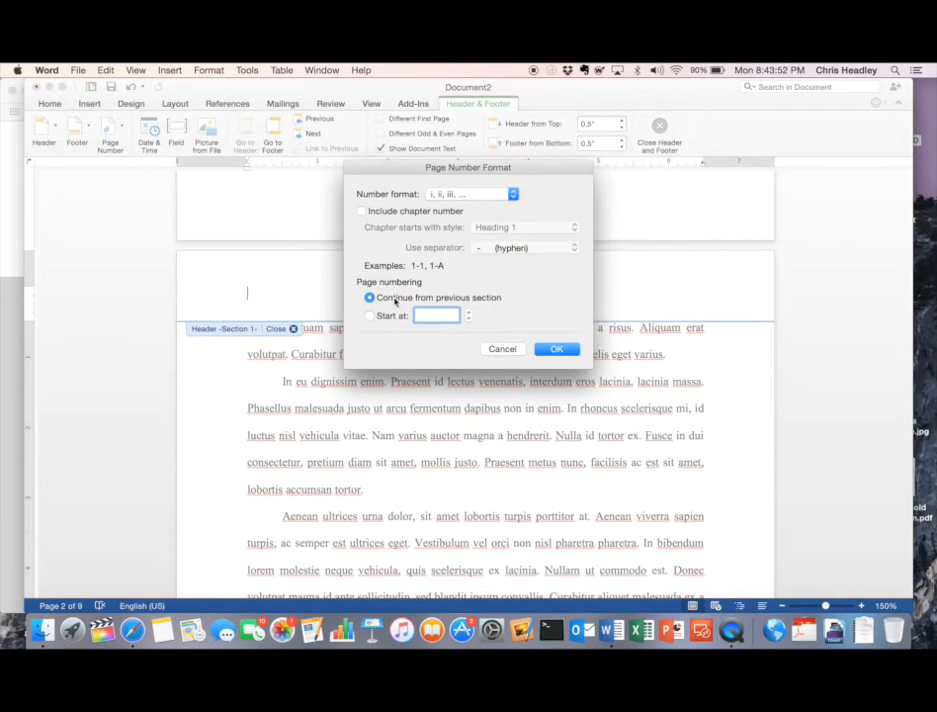
pyautogui.click(552, 353)
pyautogui.click(552, 351)
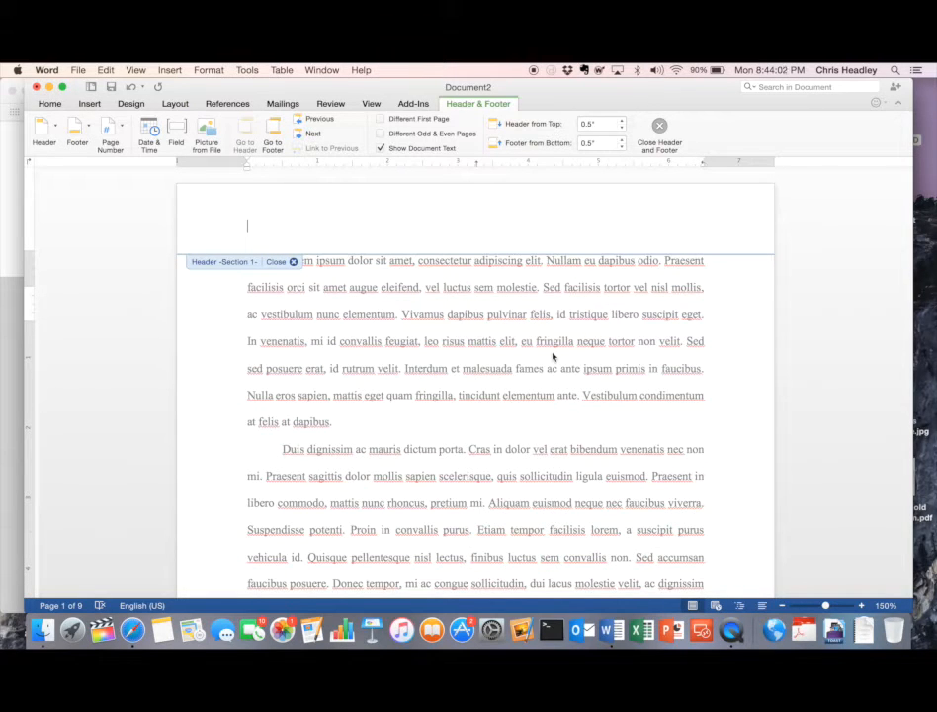
# - Insert center-aligned page numbers in section 1's header, showing 'ii' on page 2
pyautogui.scroll(3, 500, 336)
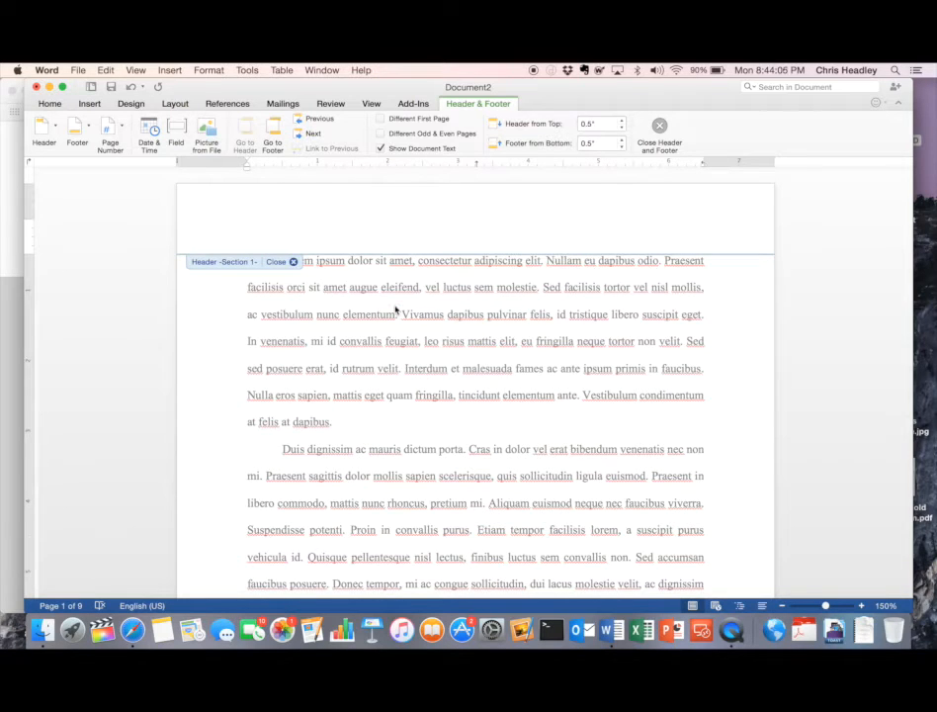
pyautogui.scroll(-10, 490, 307)
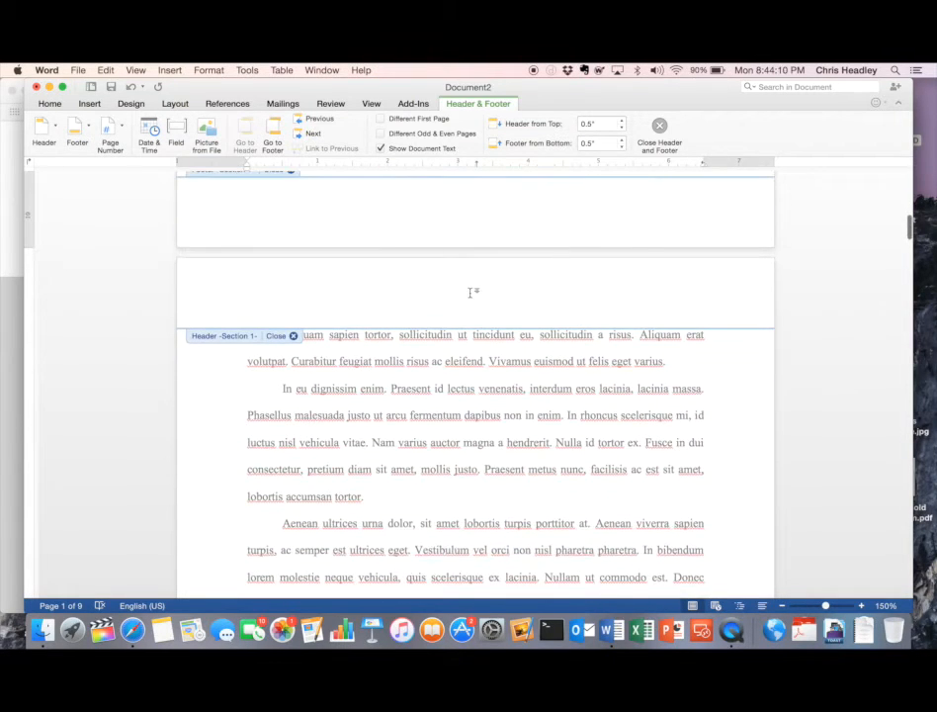
pyautogui.click(472, 293)
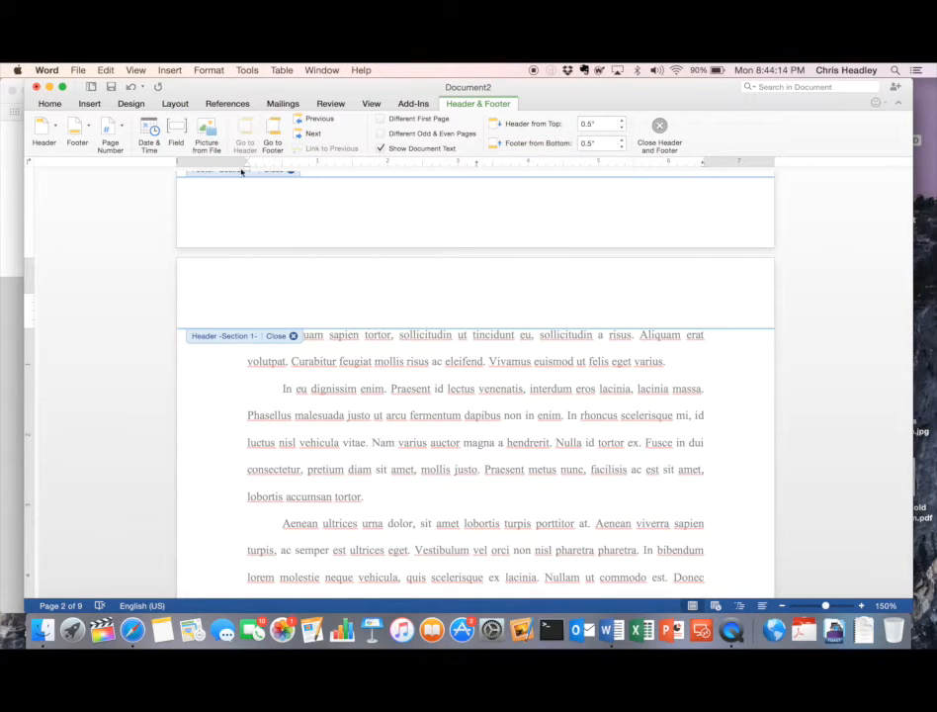
pyautogui.click(108, 132)
pyautogui.click(115, 149)
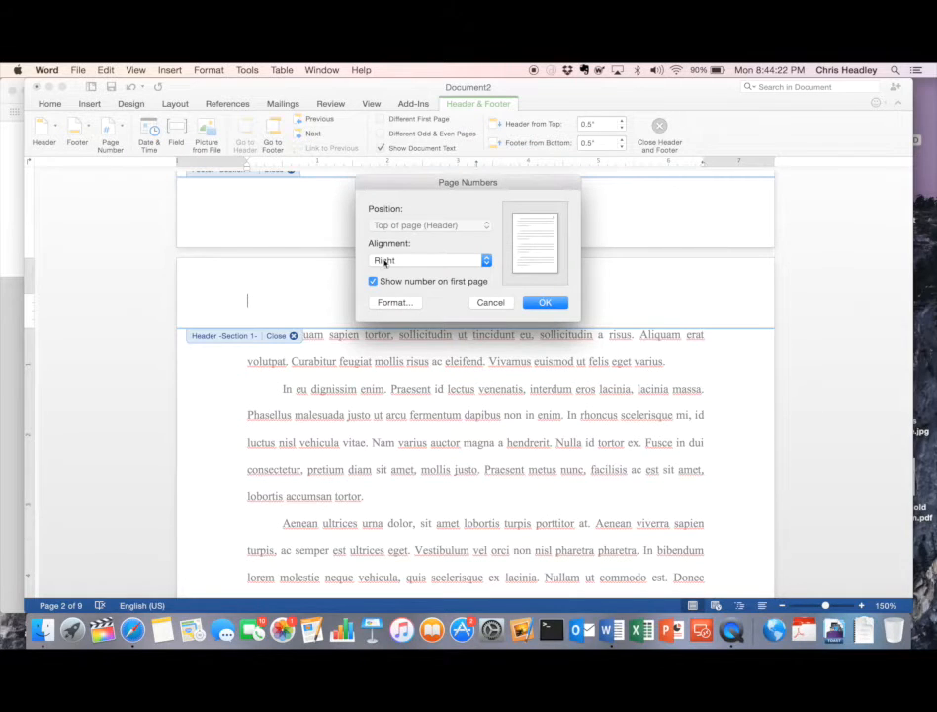
pyautogui.click(390, 261)
pyautogui.click(391, 260)
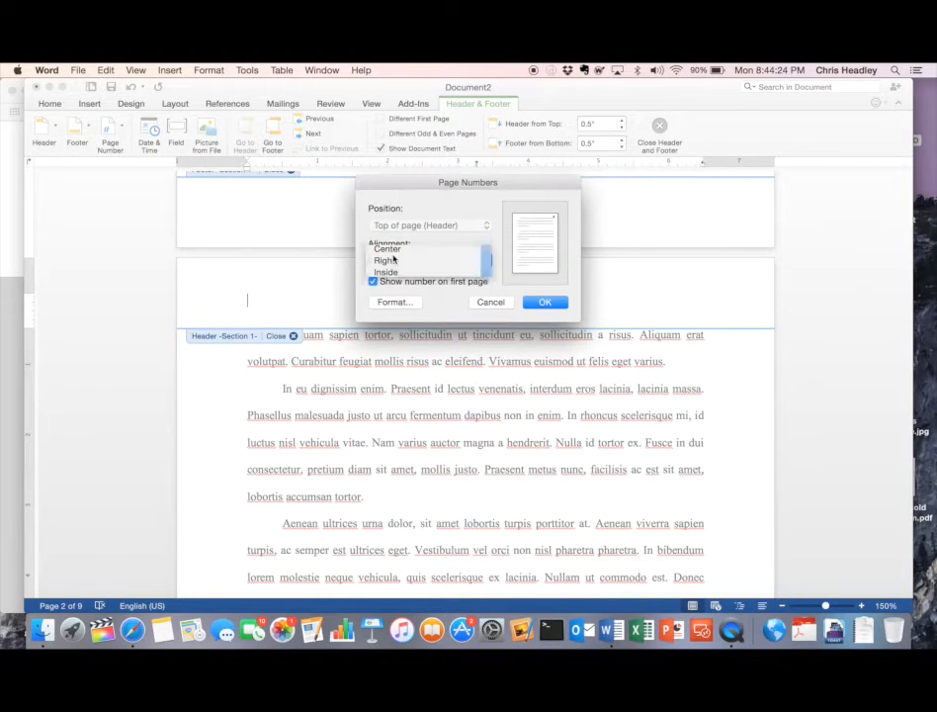
pyautogui.click(393, 261)
pyautogui.click(389, 247)
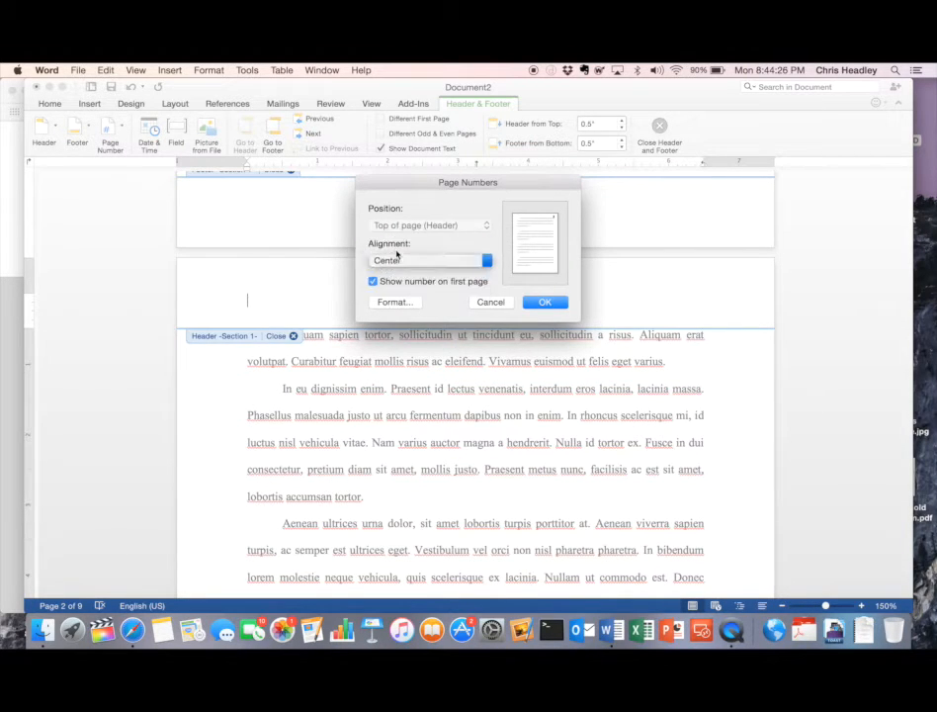
pyautogui.click(546, 303)
pyautogui.scroll(-2, 553, 307)
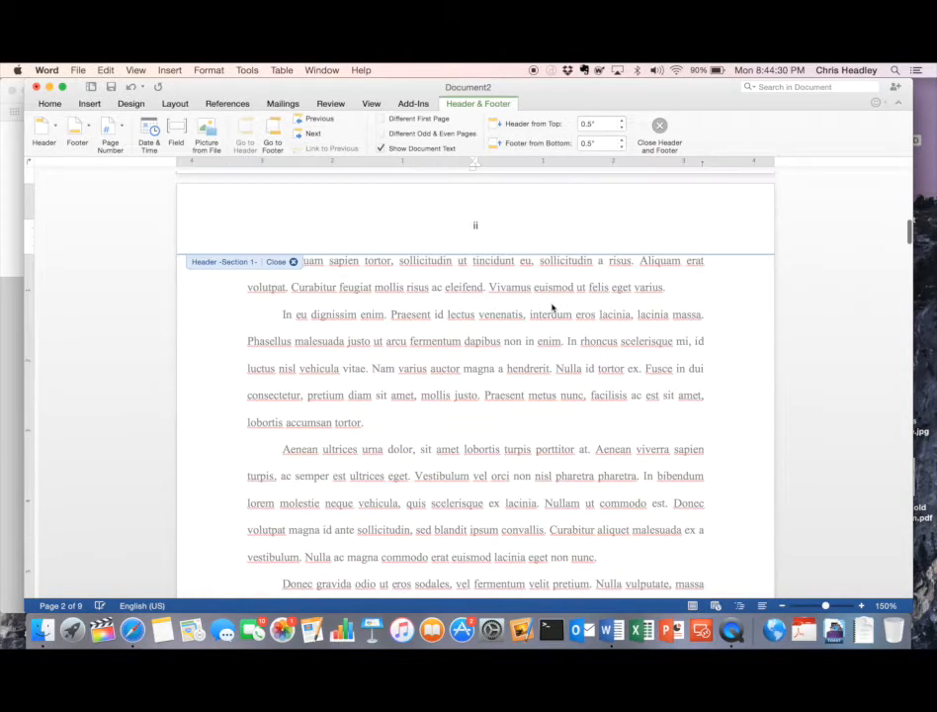
pyautogui.scroll(-12, 553, 307)
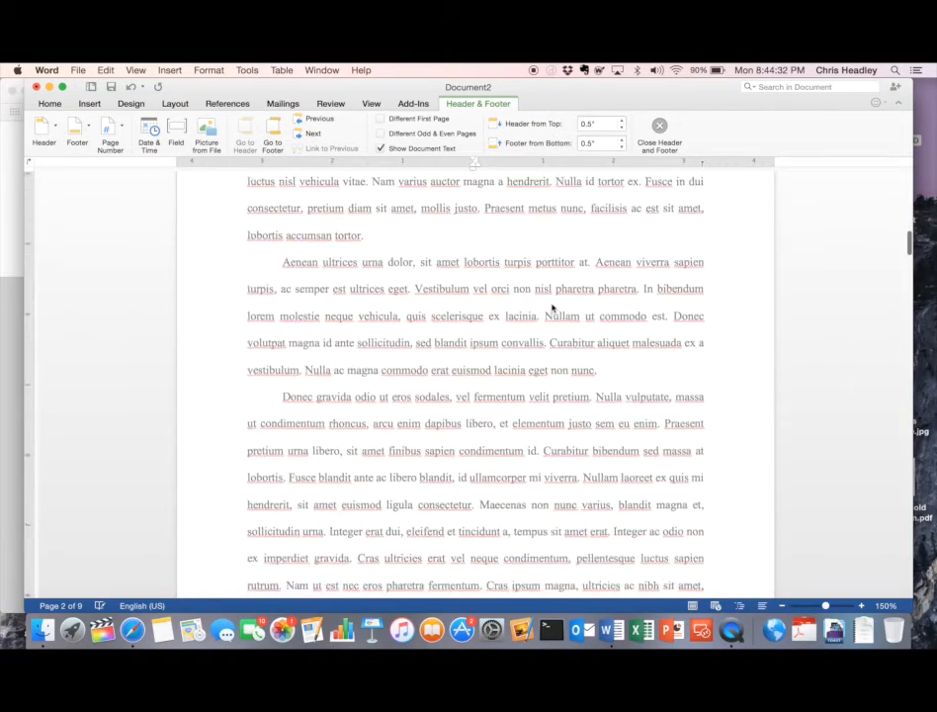
pyautogui.scroll(-10, 553, 307)
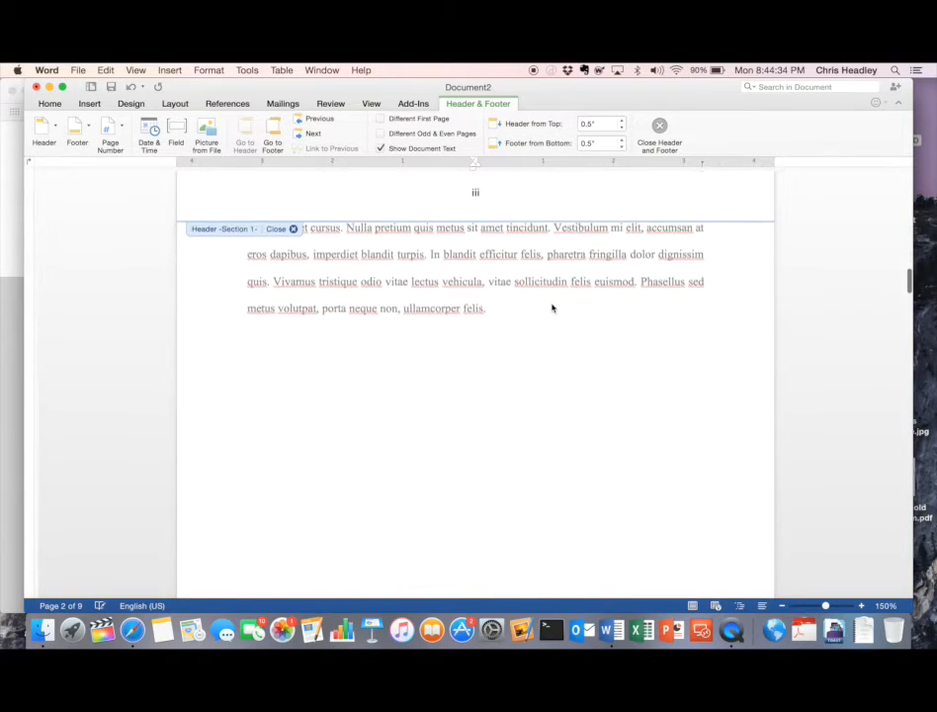
pyautogui.scroll(-3, 553, 307)
pyautogui.scroll(10, 553, 307)
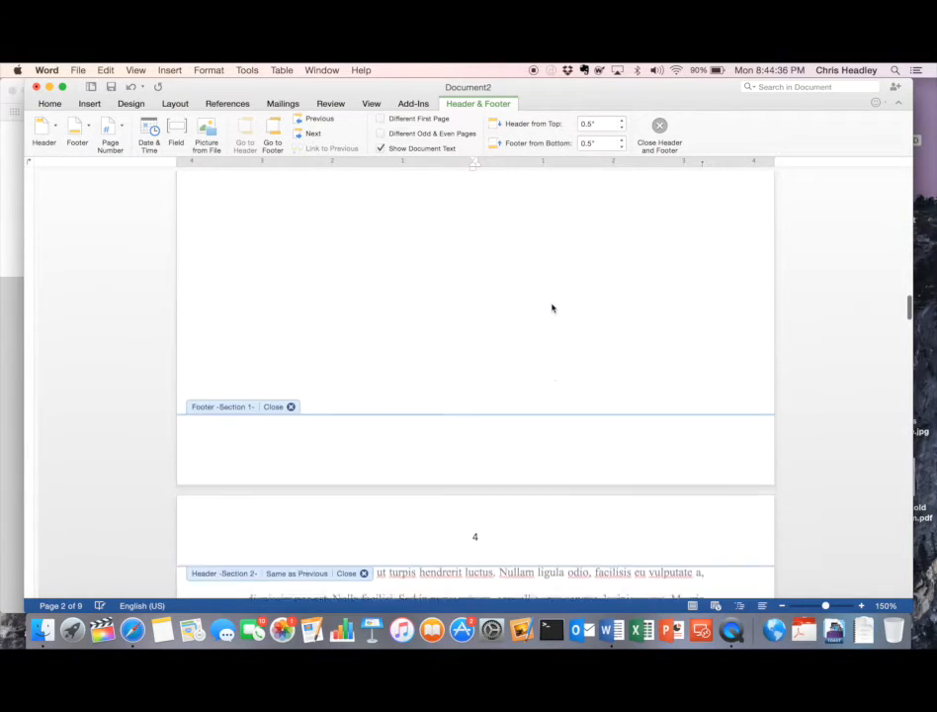
pyautogui.scroll(15, 552, 307)
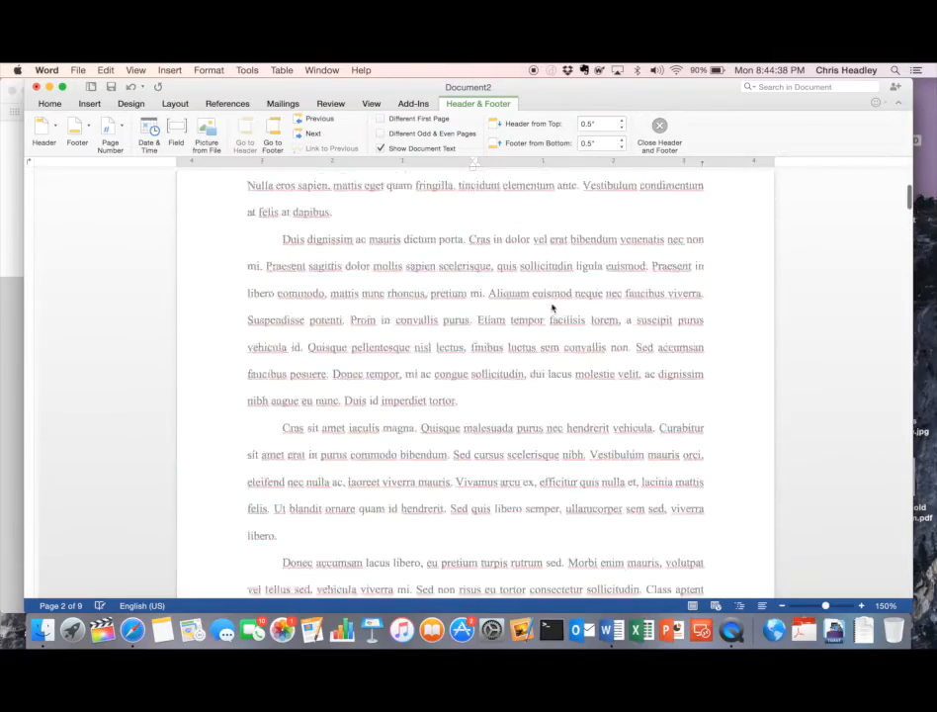
pyautogui.scroll(-15, 553, 308)
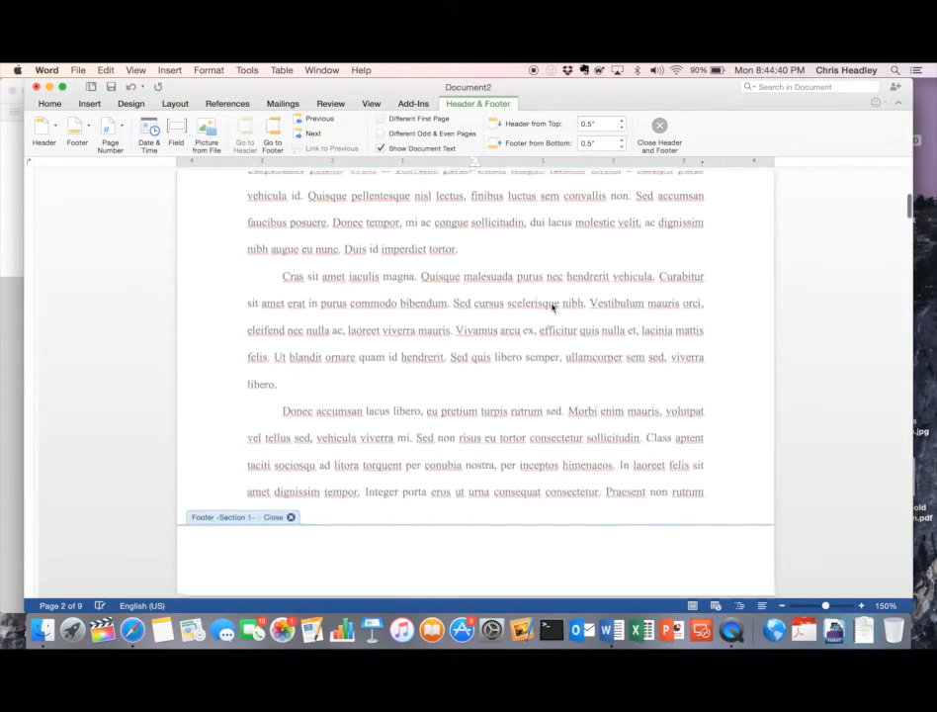
pyautogui.scroll(5, 552, 308)
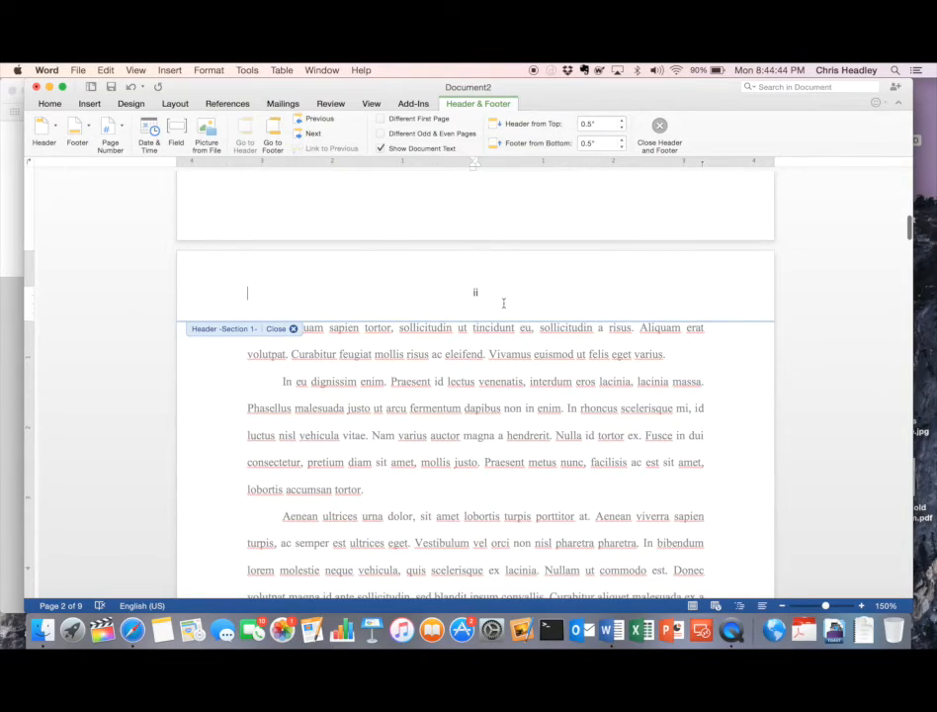
pyautogui.scroll(15, 504, 304)
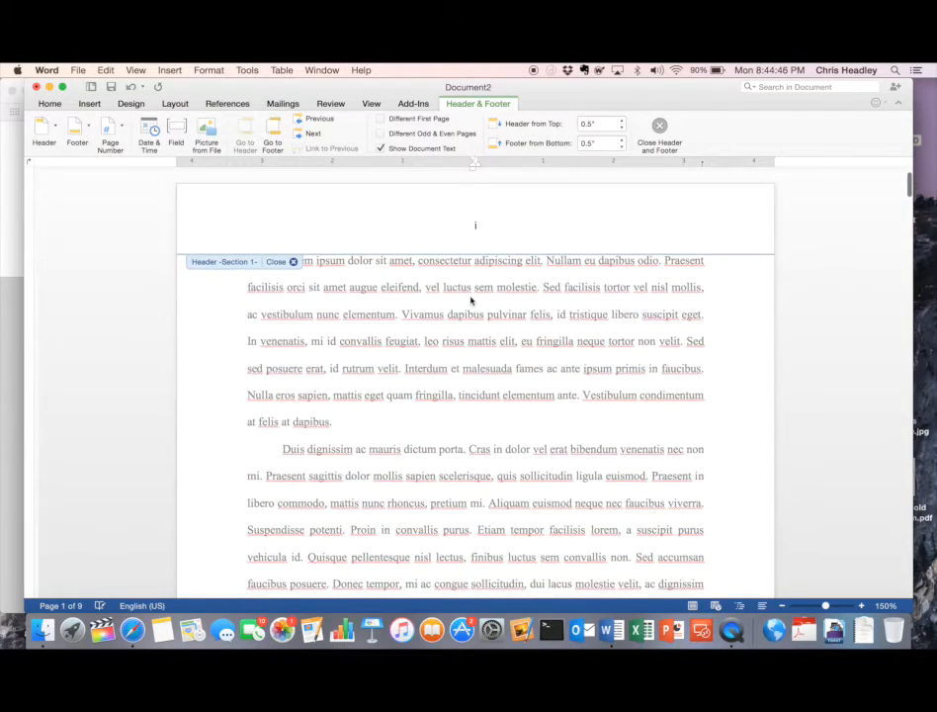
pyautogui.scroll(-20, 471, 301)
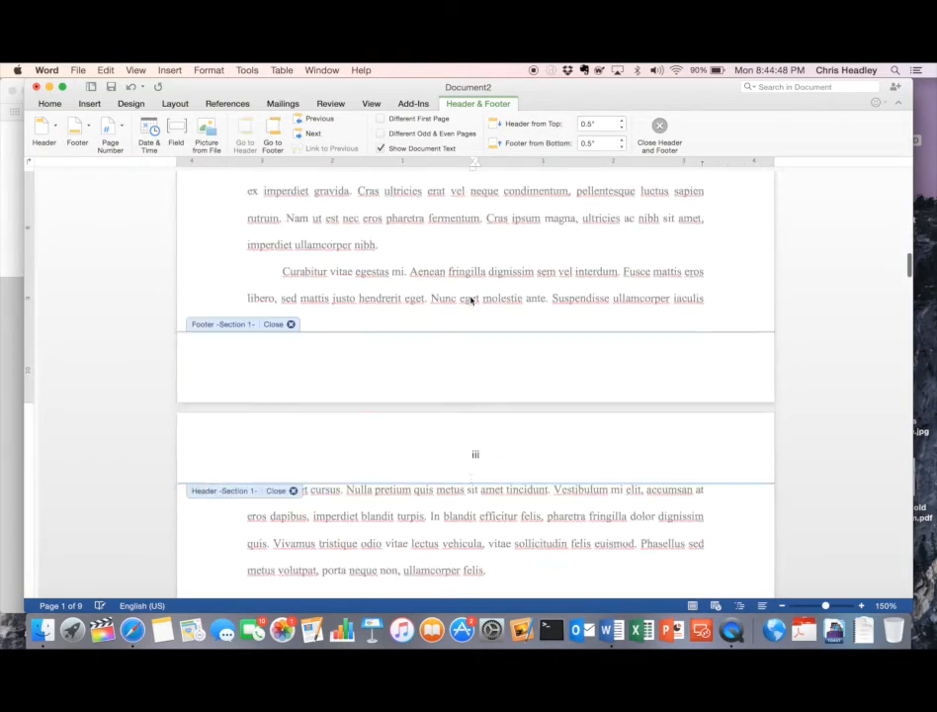
pyautogui.scroll(20, 472, 300)
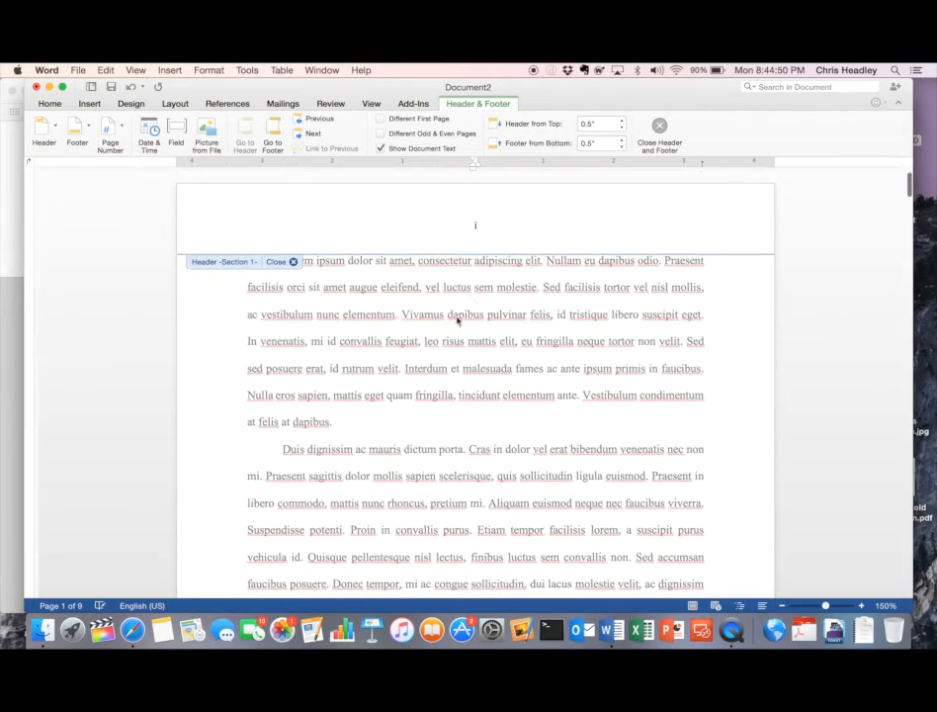
pyautogui.click(350, 230)
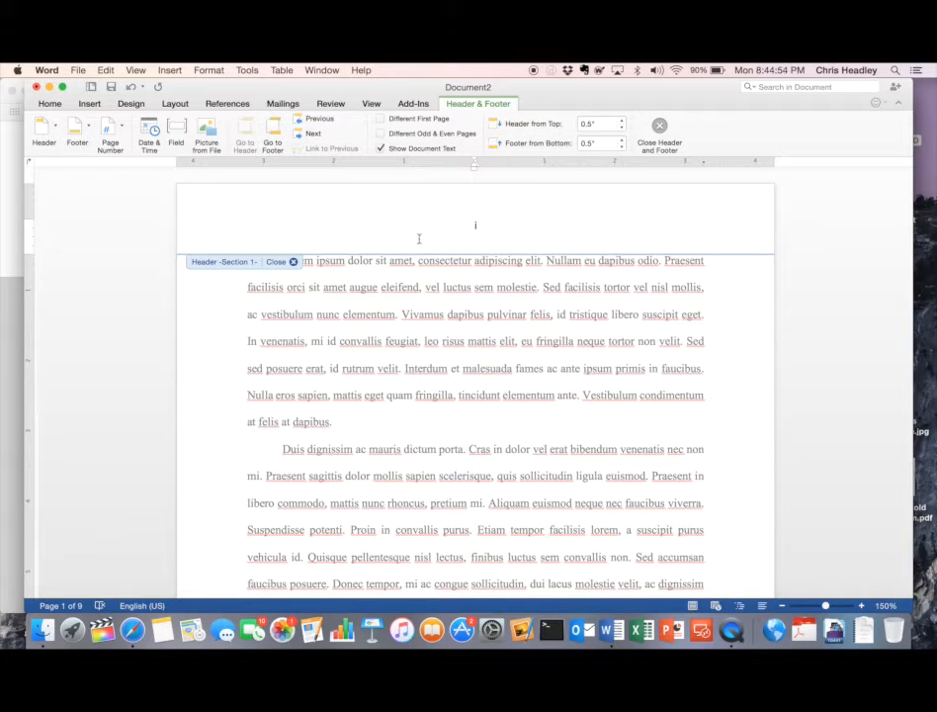
pyautogui.click(476, 227)
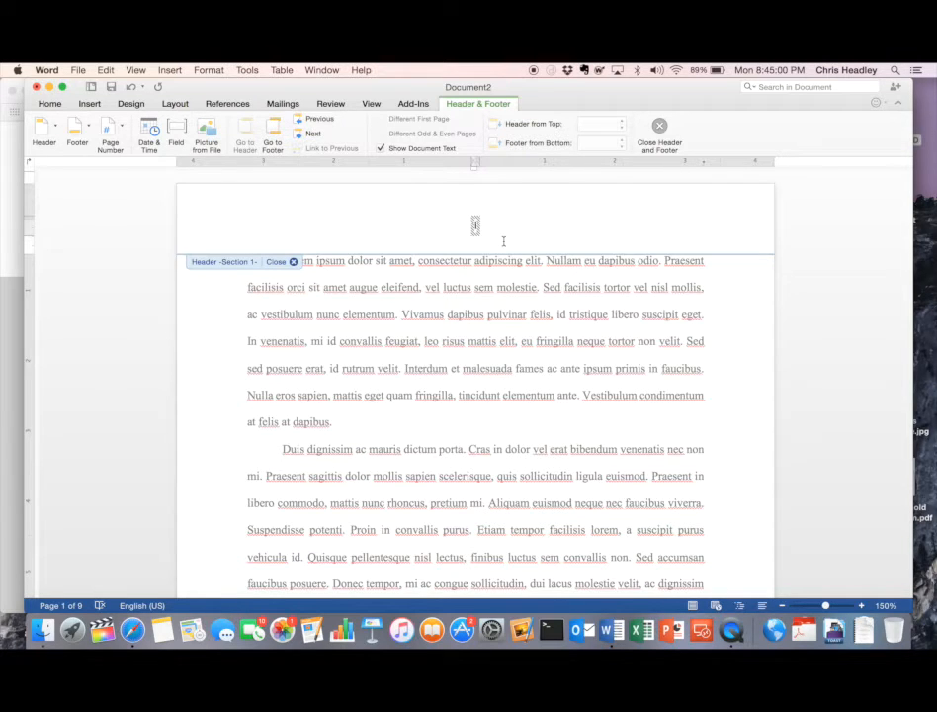
pyautogui.click(328, 227)
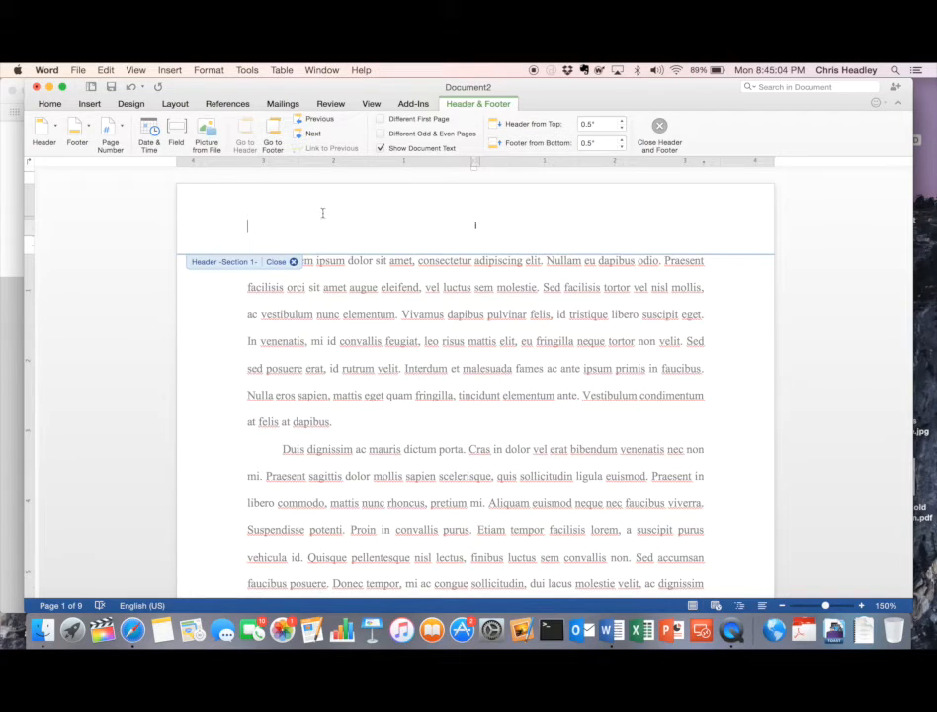
# - Turn on Different First Page for section 1 and review the headers on pages 1–4
pyautogui.click(381, 119)
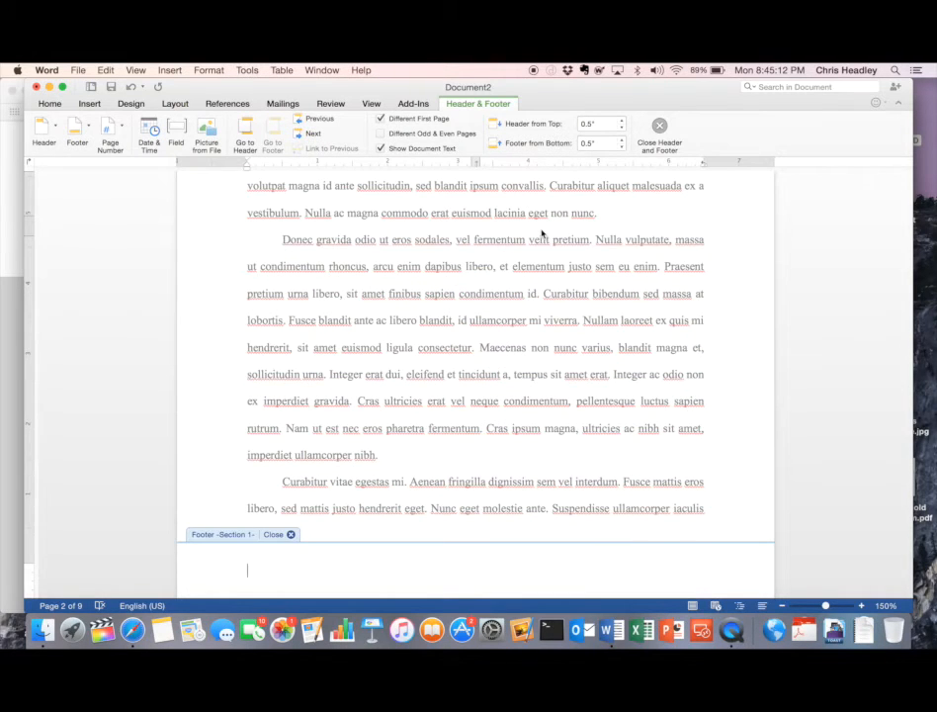
pyautogui.scroll(10, 542, 233)
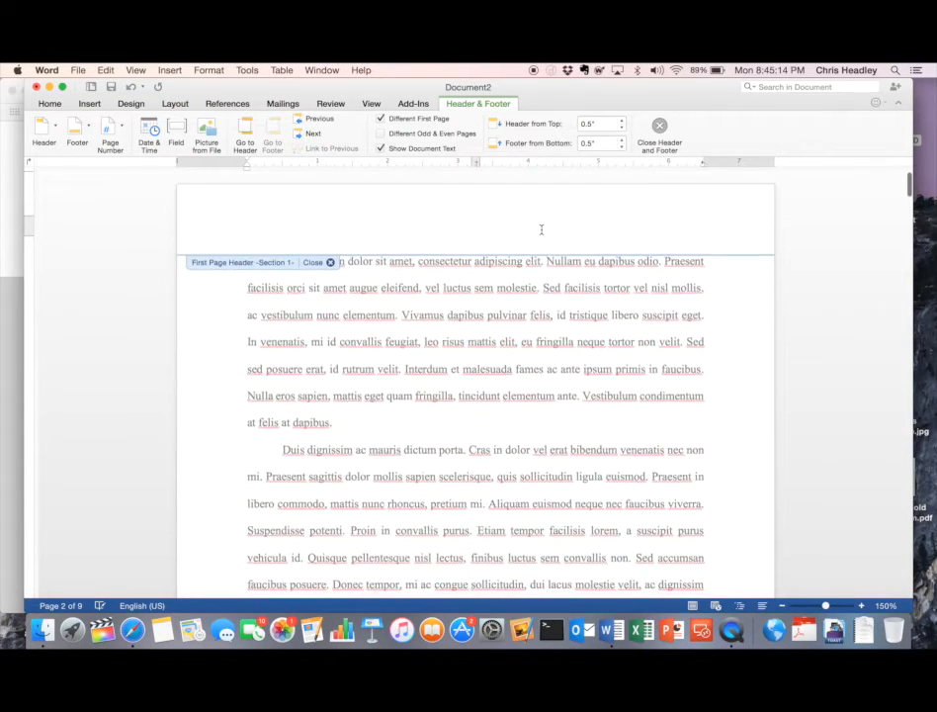
pyautogui.scroll(-10, 542, 232)
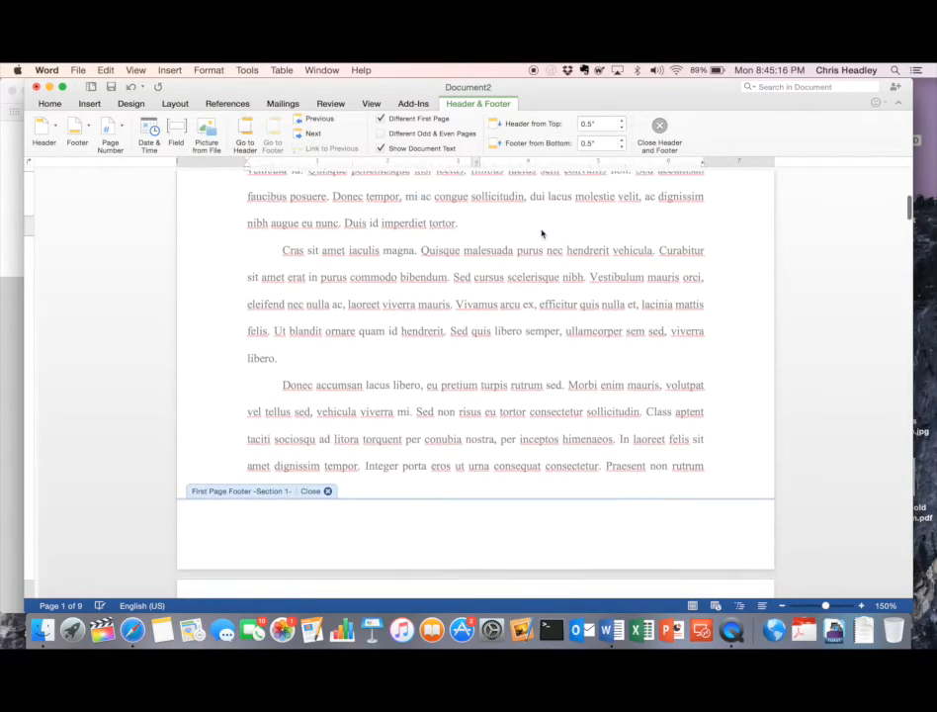
pyautogui.scroll(-6, 541, 233)
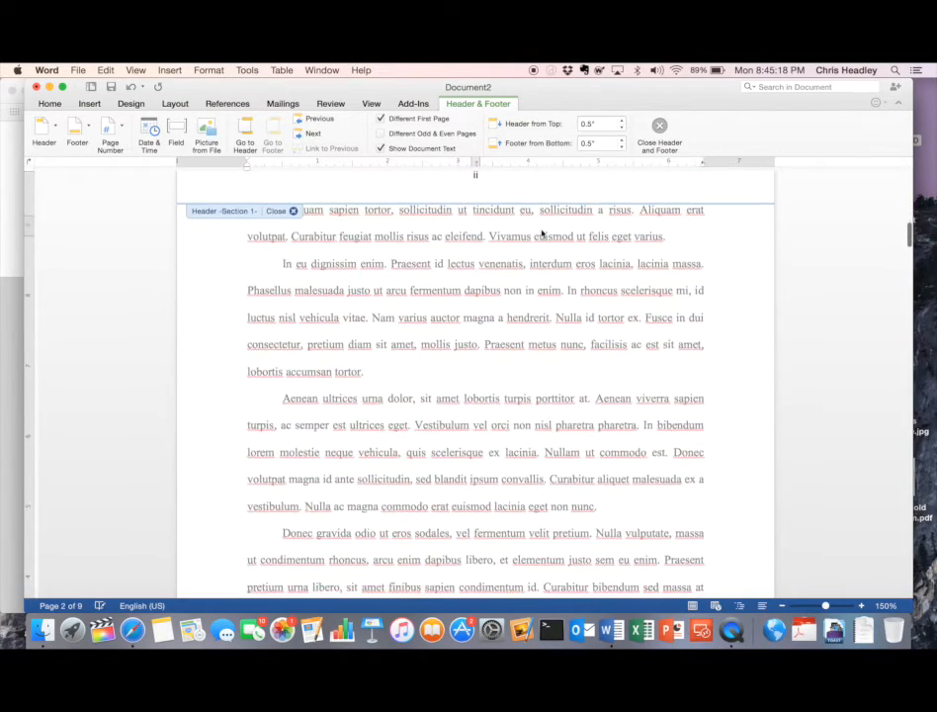
pyautogui.scroll(-12, 542, 233)
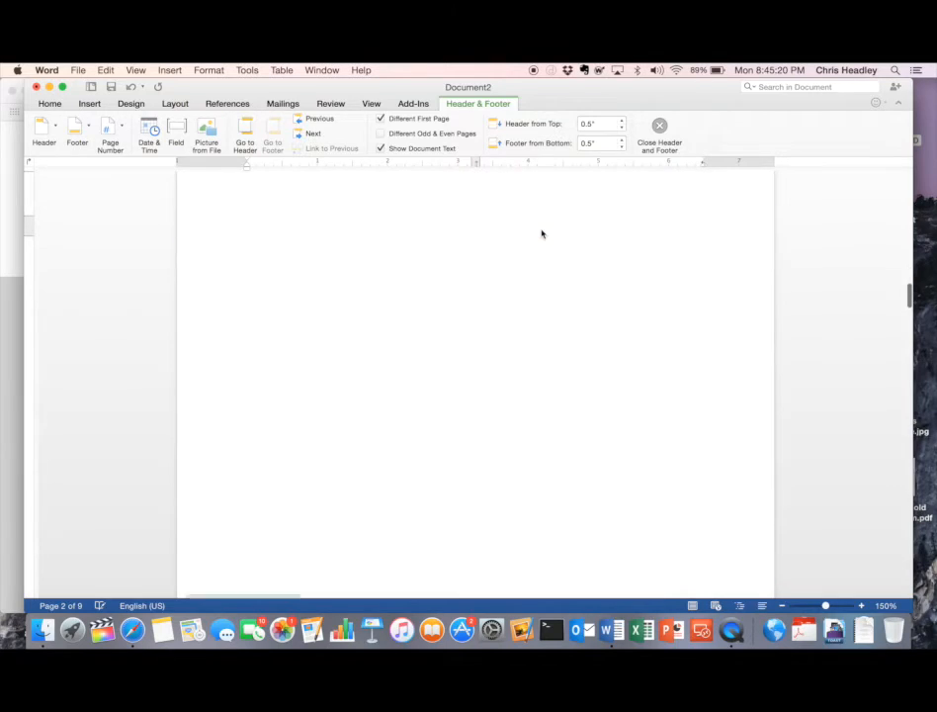
pyautogui.scroll(-12, 542, 234)
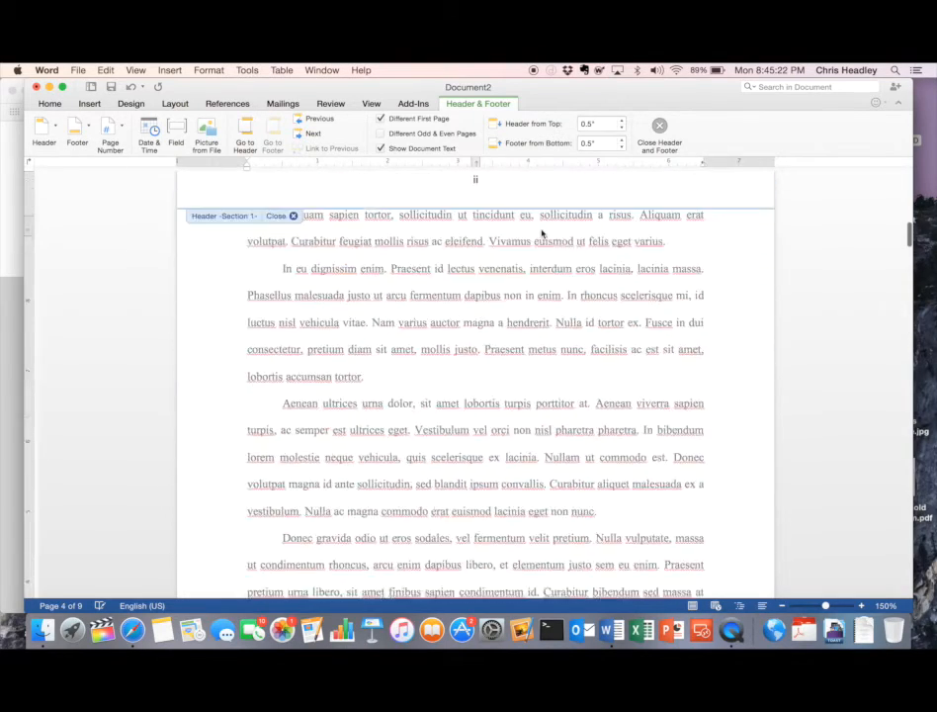
pyautogui.scroll(20, 541, 234)
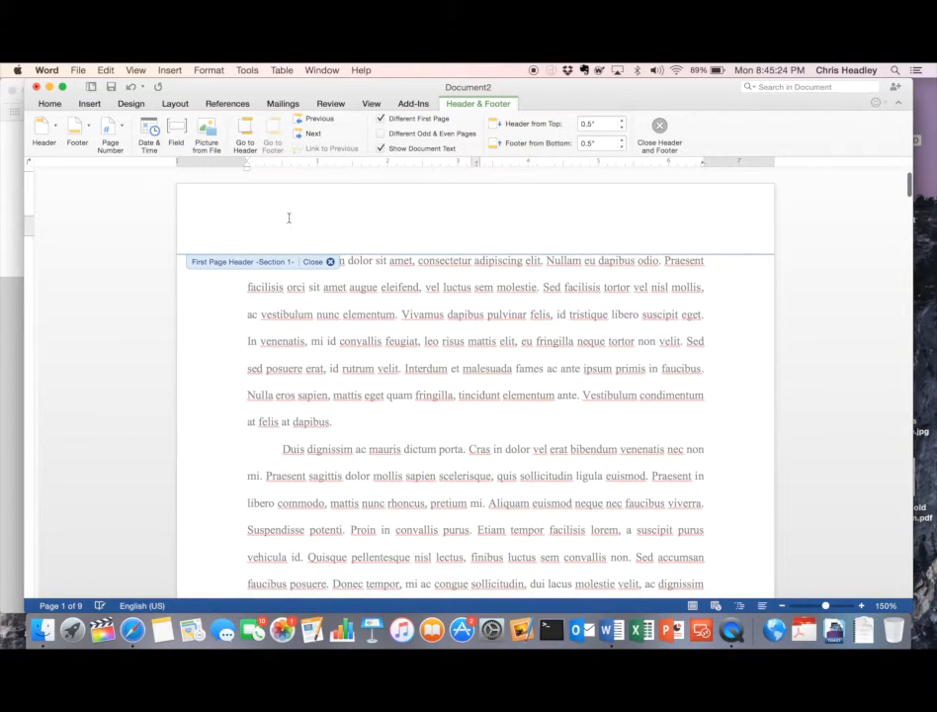
pyautogui.scroll(-10, 404, 269)
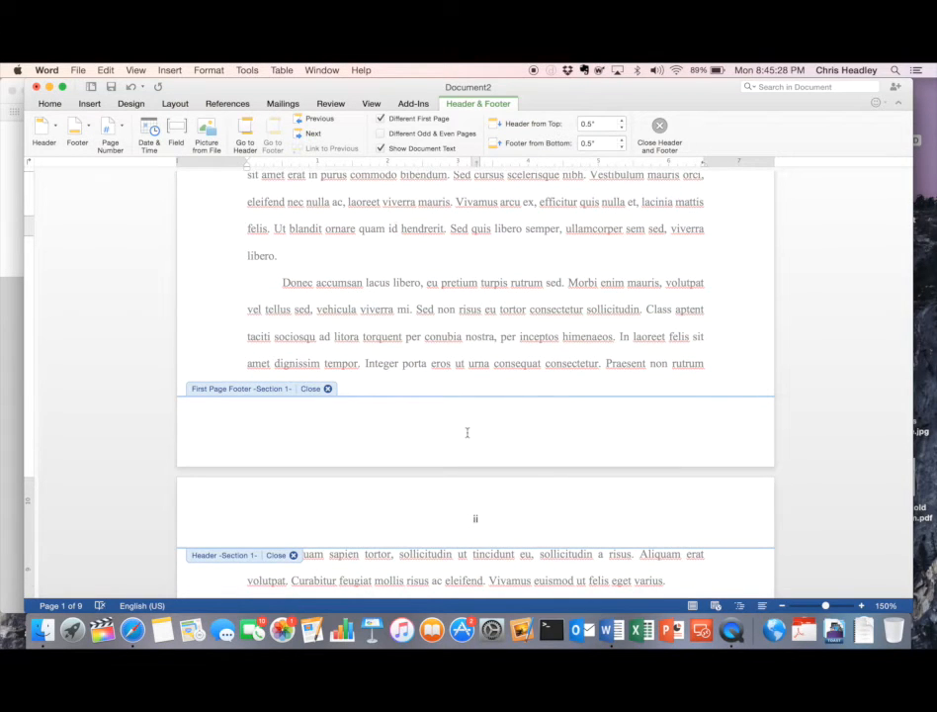
# - Add a center-aligned page number to section 1's first-page footer
pyautogui.click(340, 419)
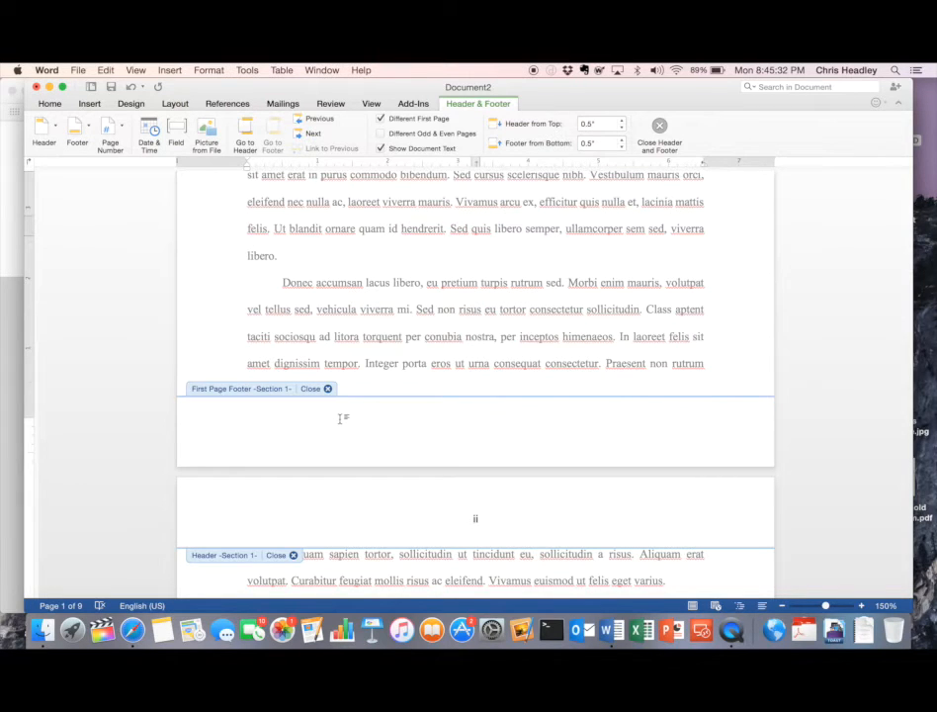
pyautogui.click(119, 135)
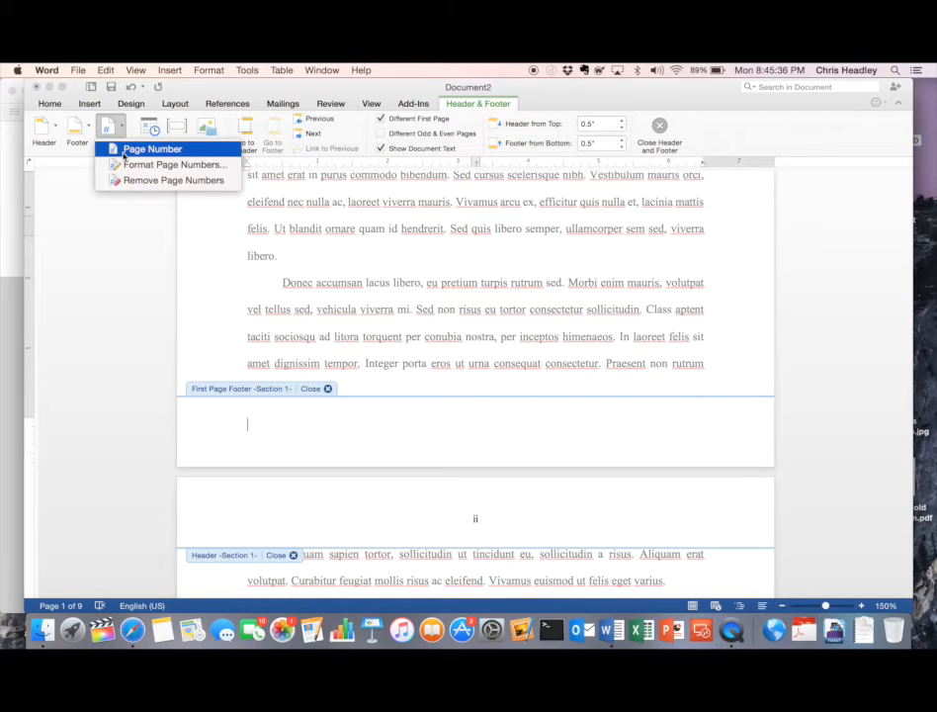
pyautogui.click(124, 156)
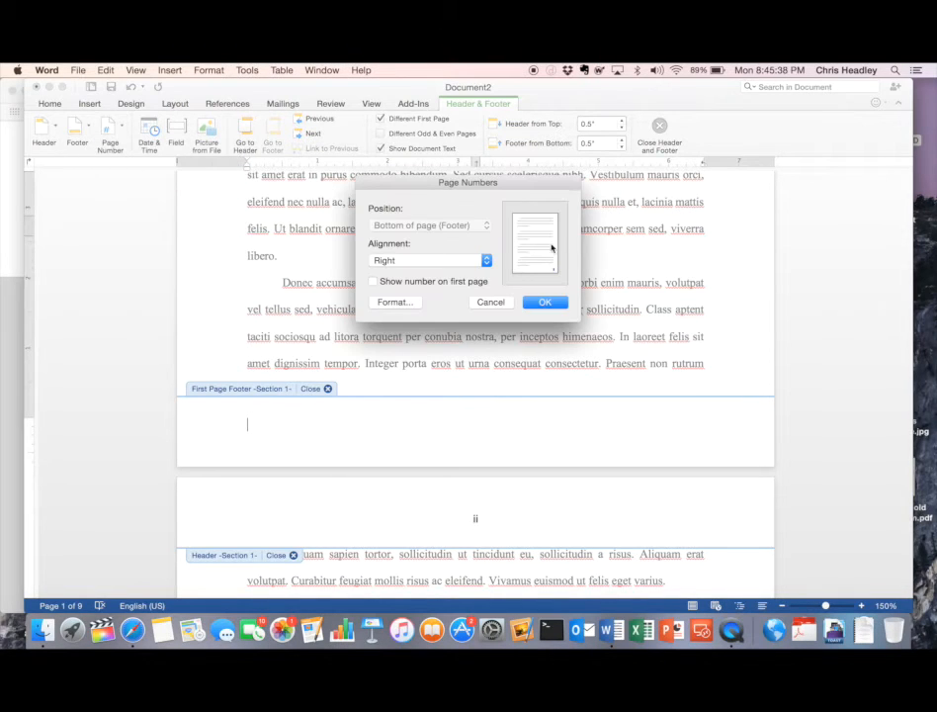
pyautogui.click(446, 260)
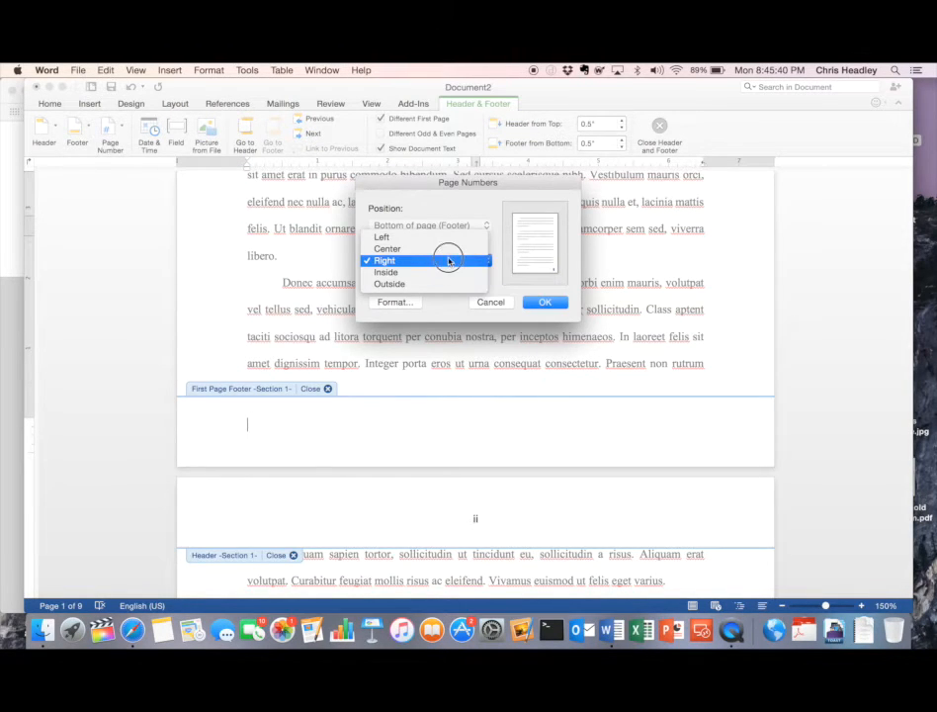
pyautogui.click(450, 250)
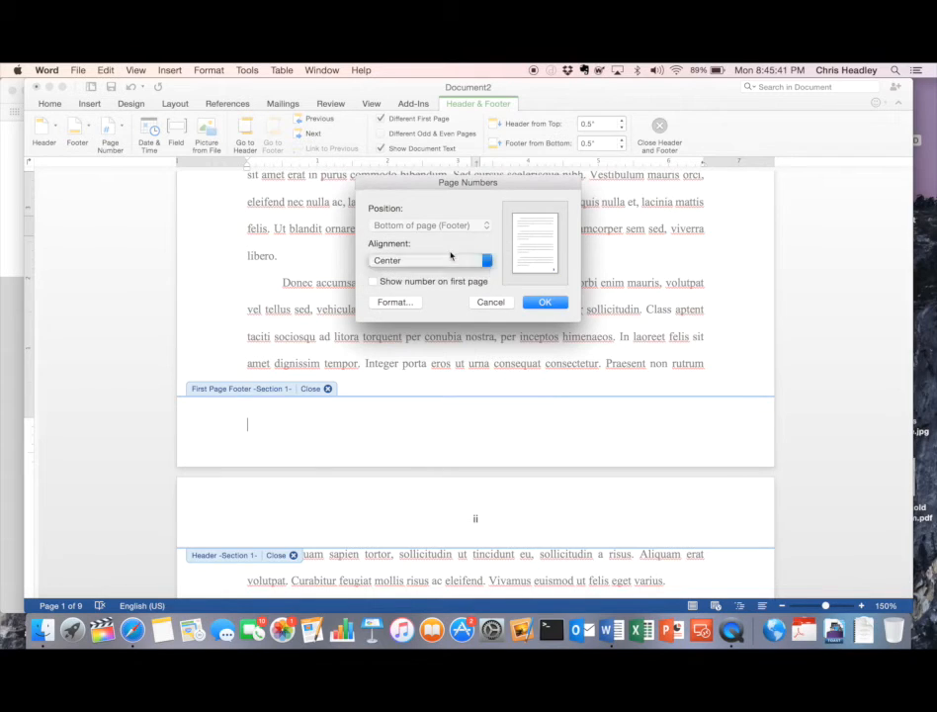
pyautogui.click(546, 302)
pyautogui.scroll(3, 550, 305)
# - Scroll through section 2 to check its header page numbers continue at 4 and 5
pyautogui.scroll(5, 549, 305)
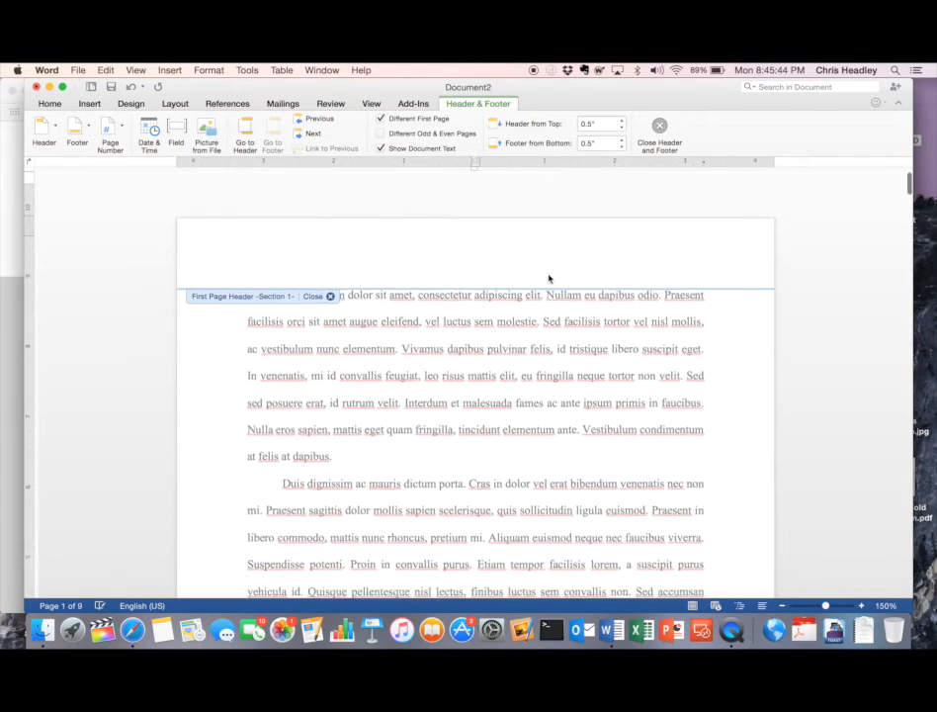
pyautogui.scroll(-3, 548, 296)
pyautogui.scroll(-8, 549, 280)
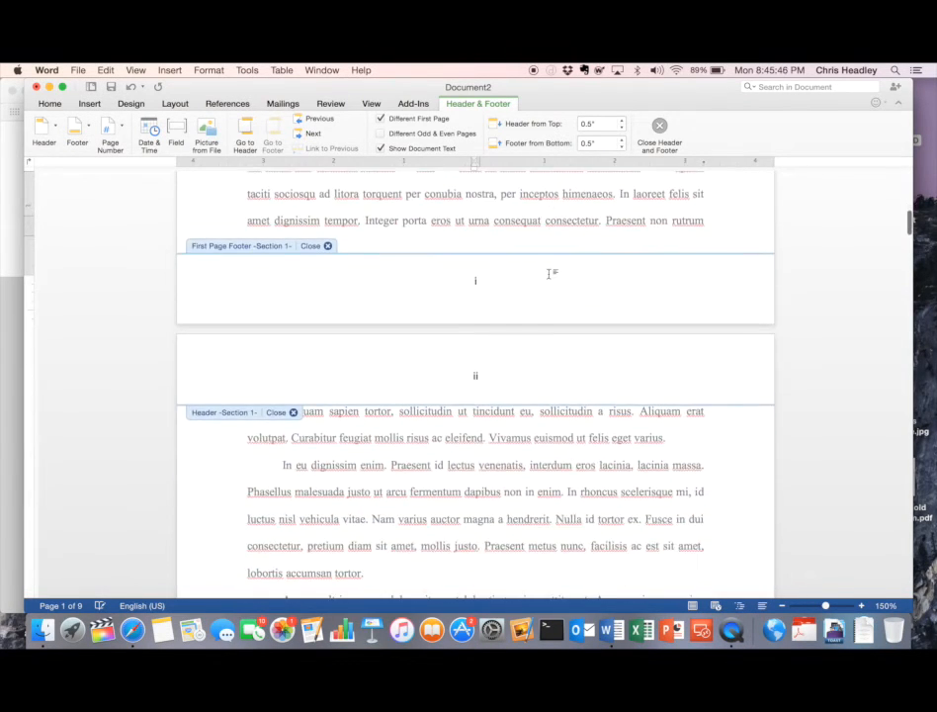
pyautogui.scroll(-2, 548, 274)
pyautogui.scroll(-10, 549, 276)
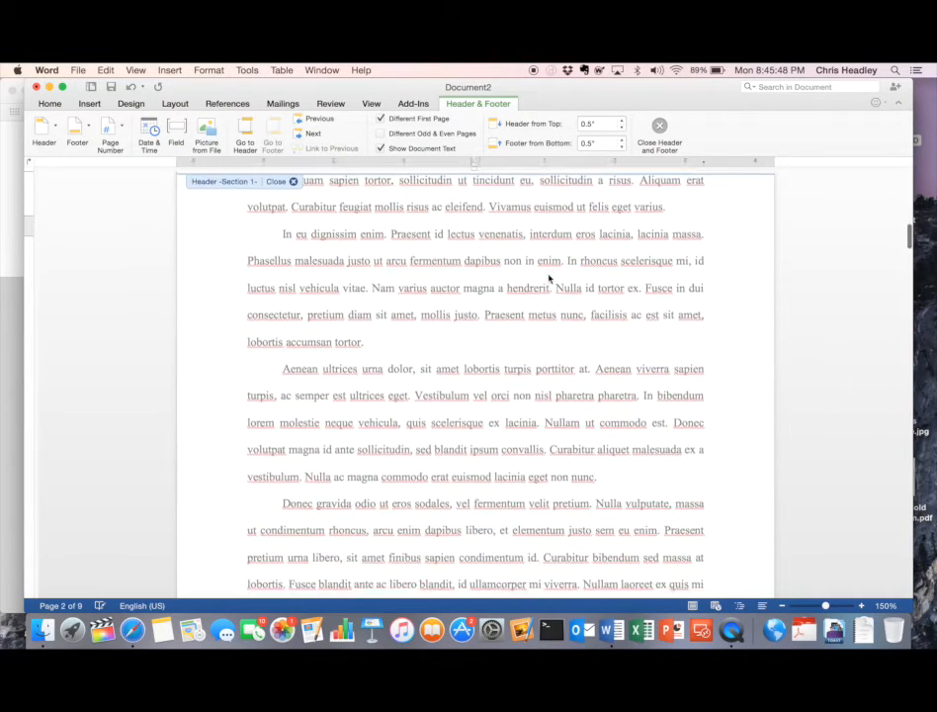
pyautogui.scroll(-10, 549, 278)
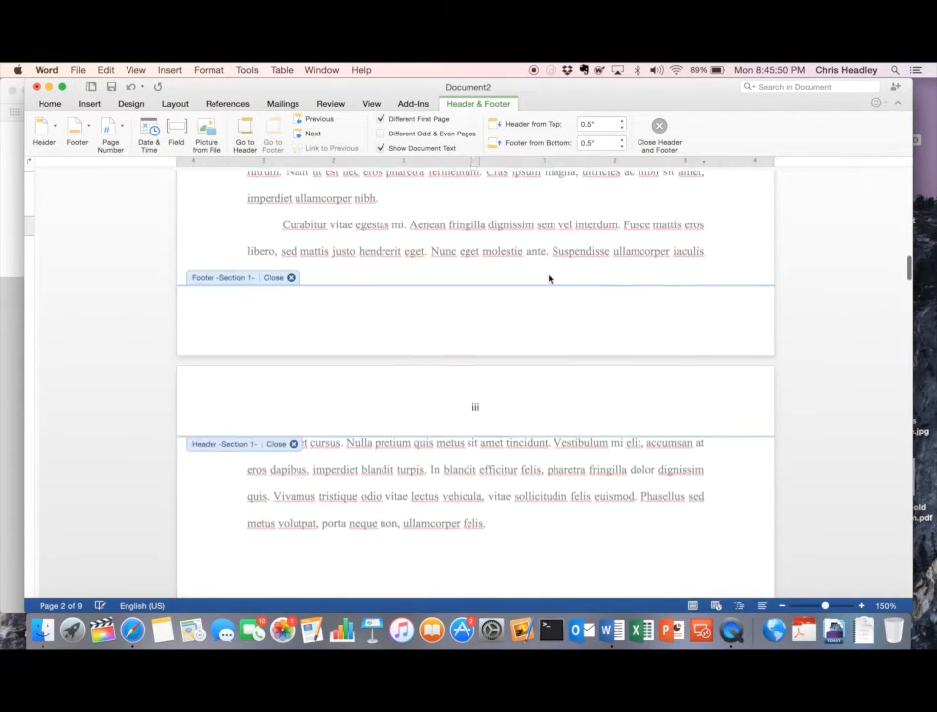
pyautogui.scroll(-10, 548, 278)
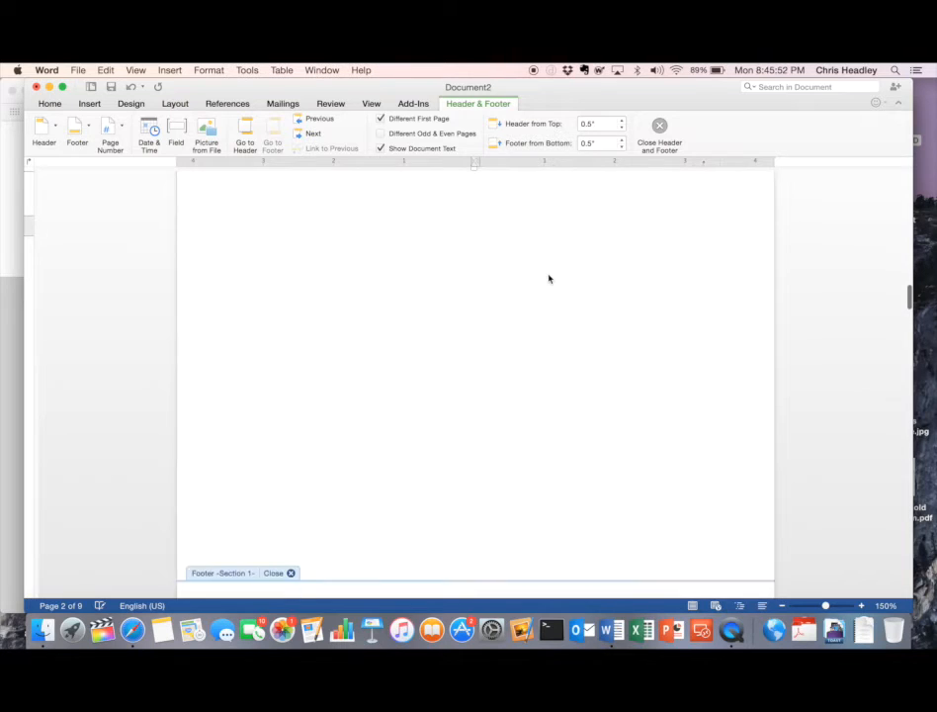
pyautogui.scroll(4, 549, 279)
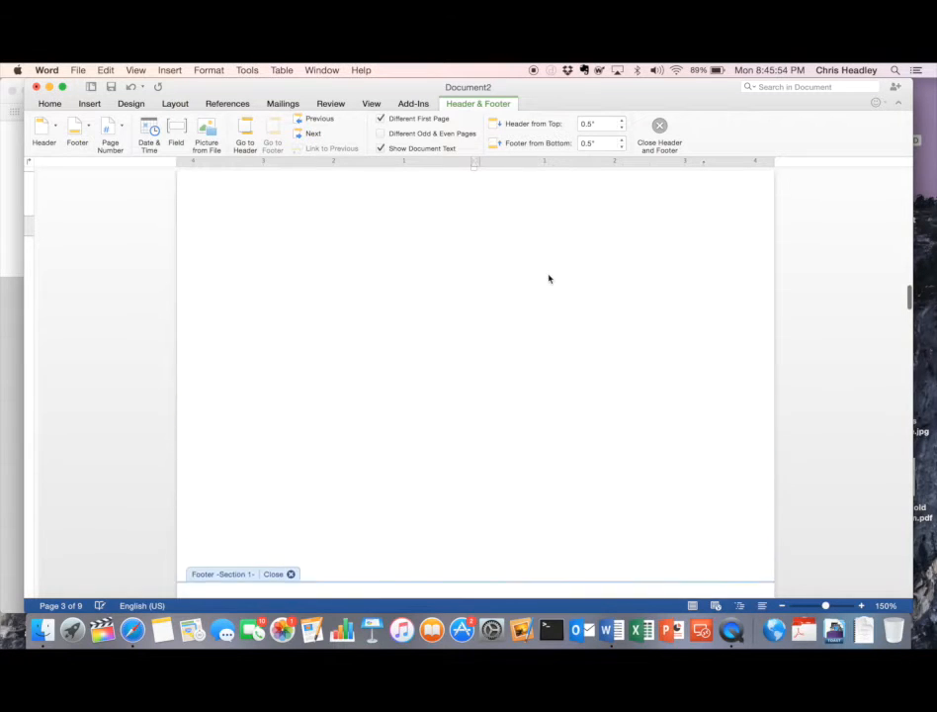
pyautogui.scroll(-6, 548, 278)
pyautogui.scroll(-3, 549, 279)
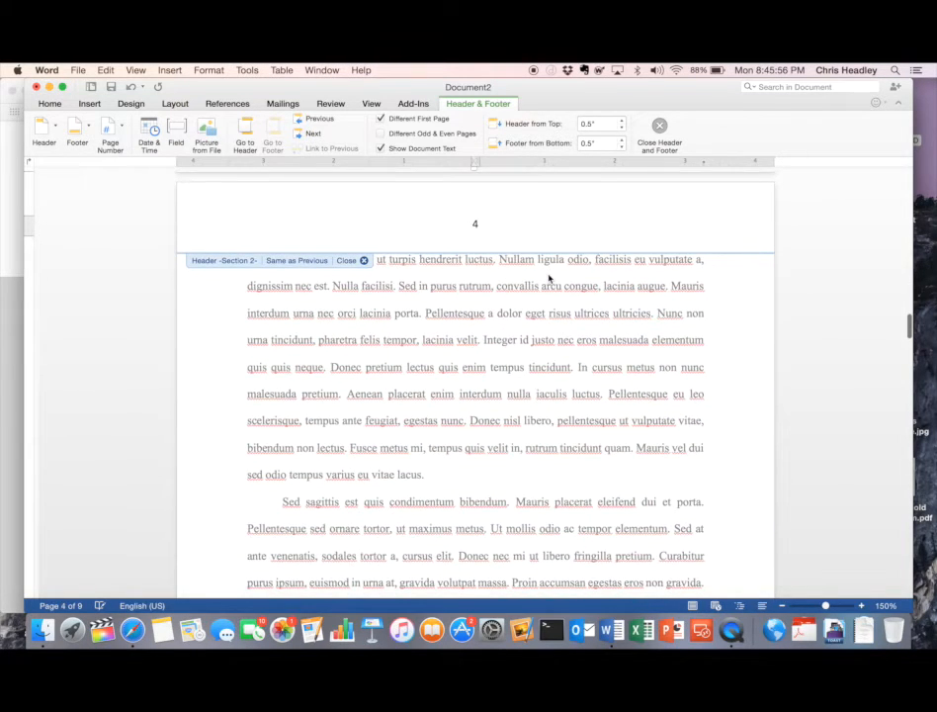
pyautogui.scroll(-1, 549, 279)
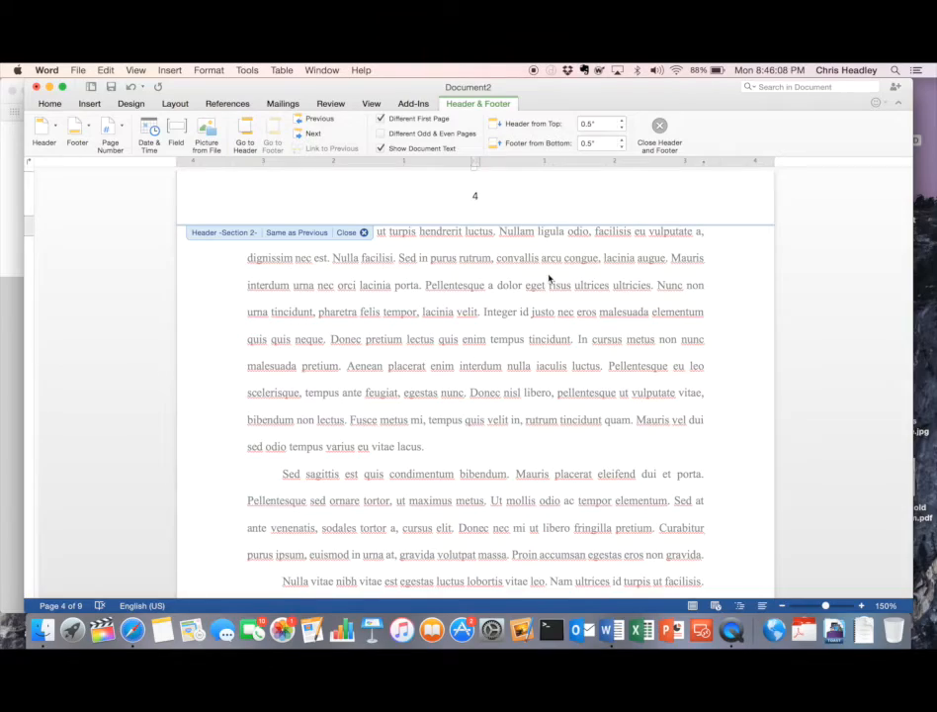
pyautogui.scroll(-3, 549, 279)
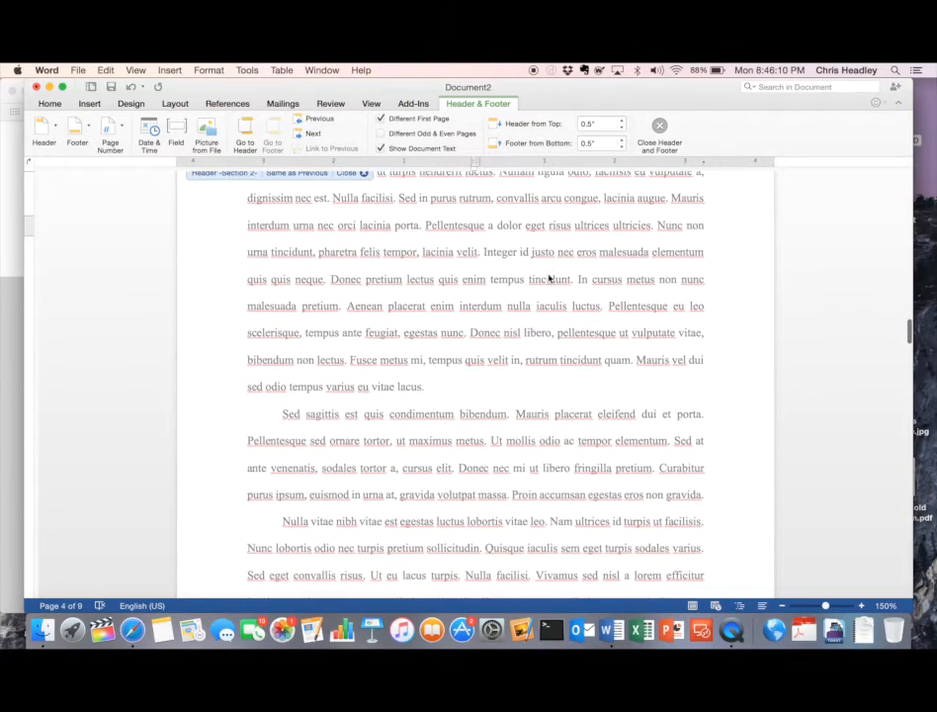
pyautogui.scroll(-20, 549, 276)
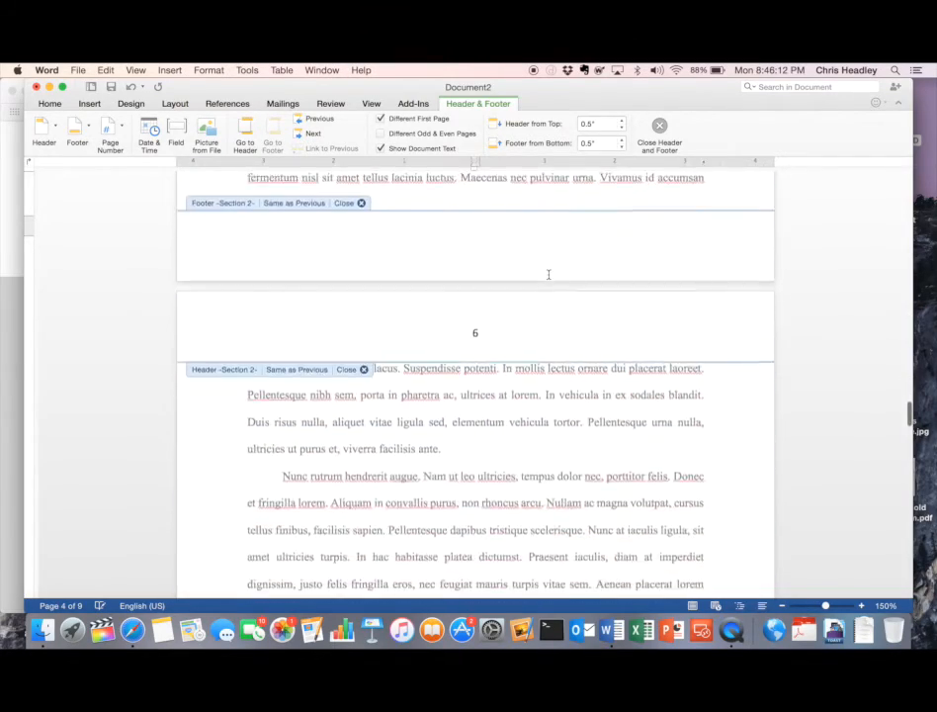
pyautogui.scroll(-2, 549, 275)
pyautogui.scroll(20, 548, 276)
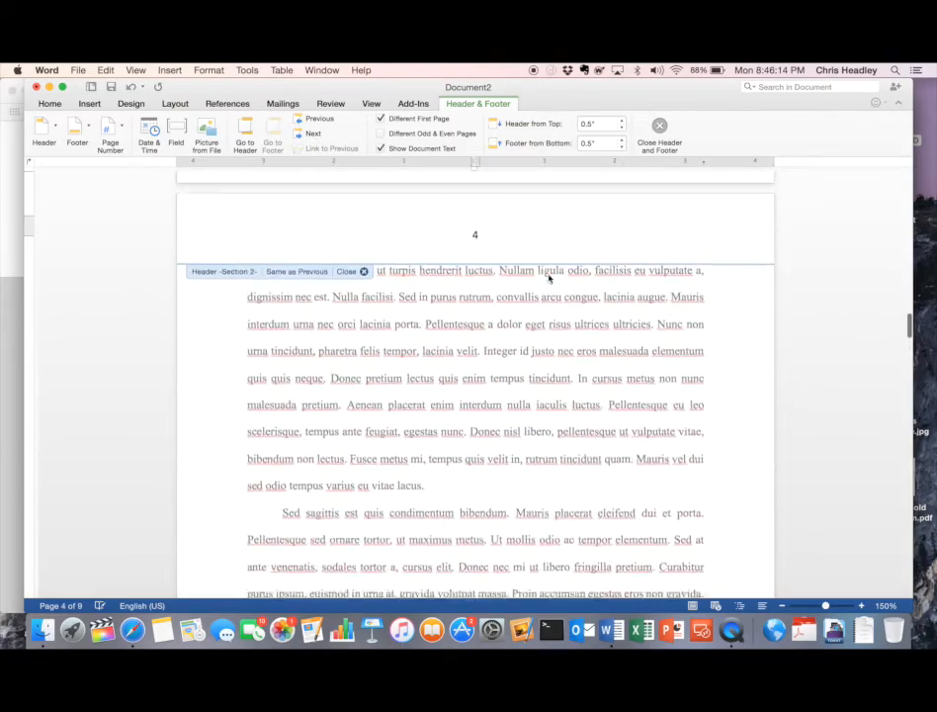
pyautogui.scroll(5, 549, 278)
pyautogui.scroll(-6, 549, 278)
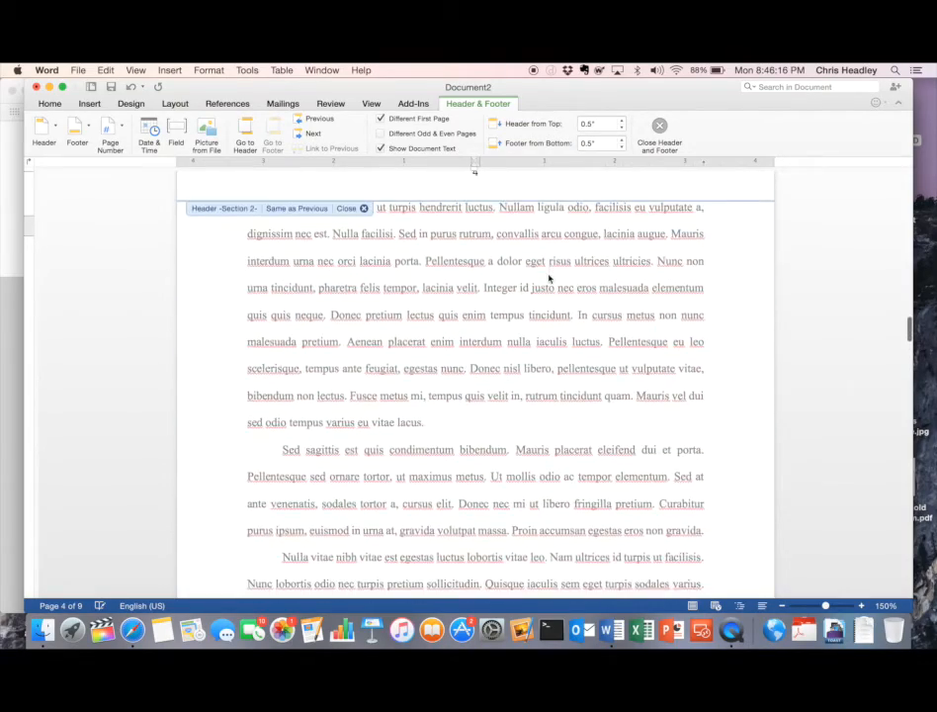
pyautogui.scroll(-20, 549, 278)
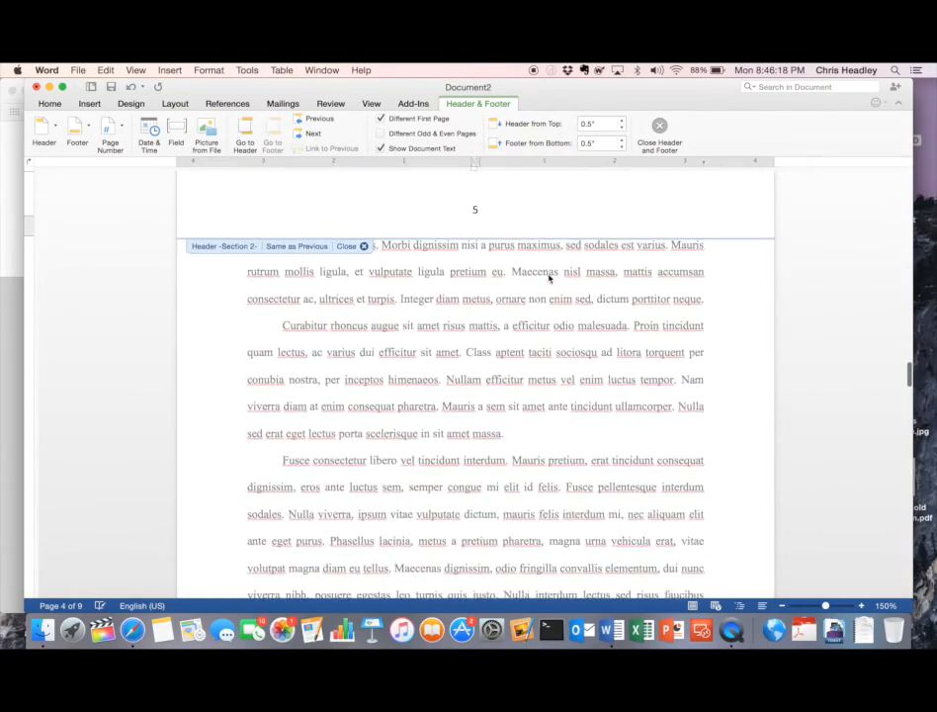
pyautogui.scroll(15, 549, 278)
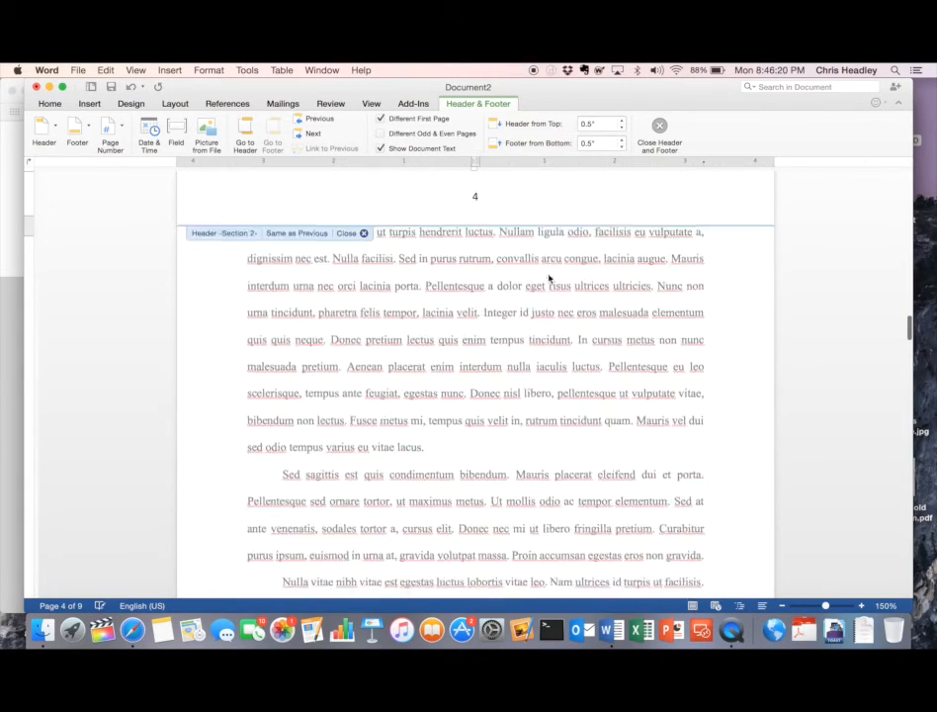
pyautogui.scroll(2, 549, 278)
# - Set section 2's page numbering to start at 1 instead of 4
pyautogui.click(277, 287)
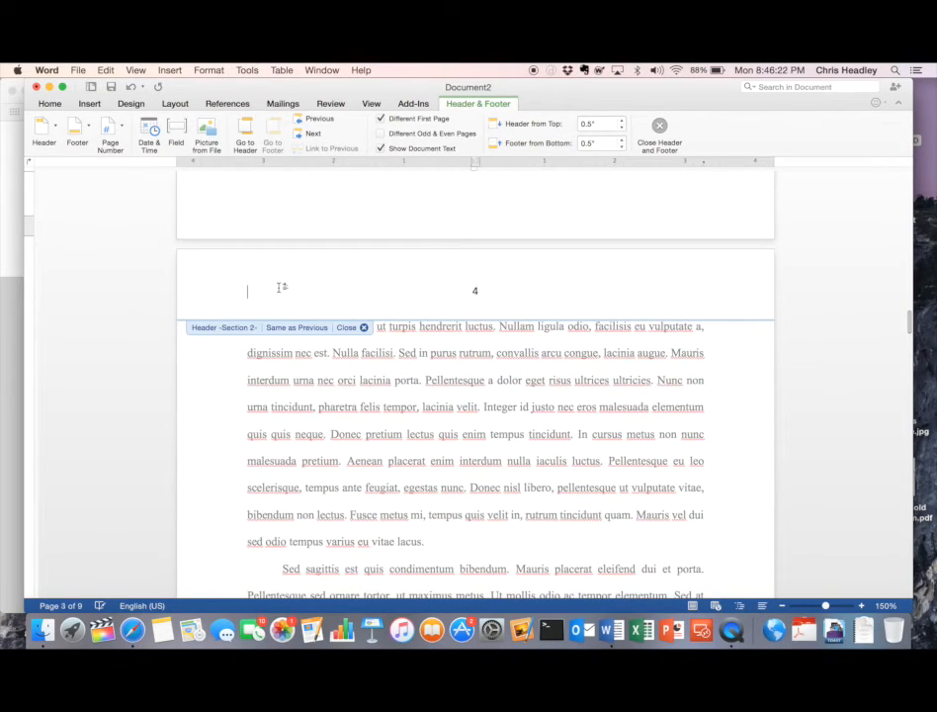
pyautogui.click(113, 138)
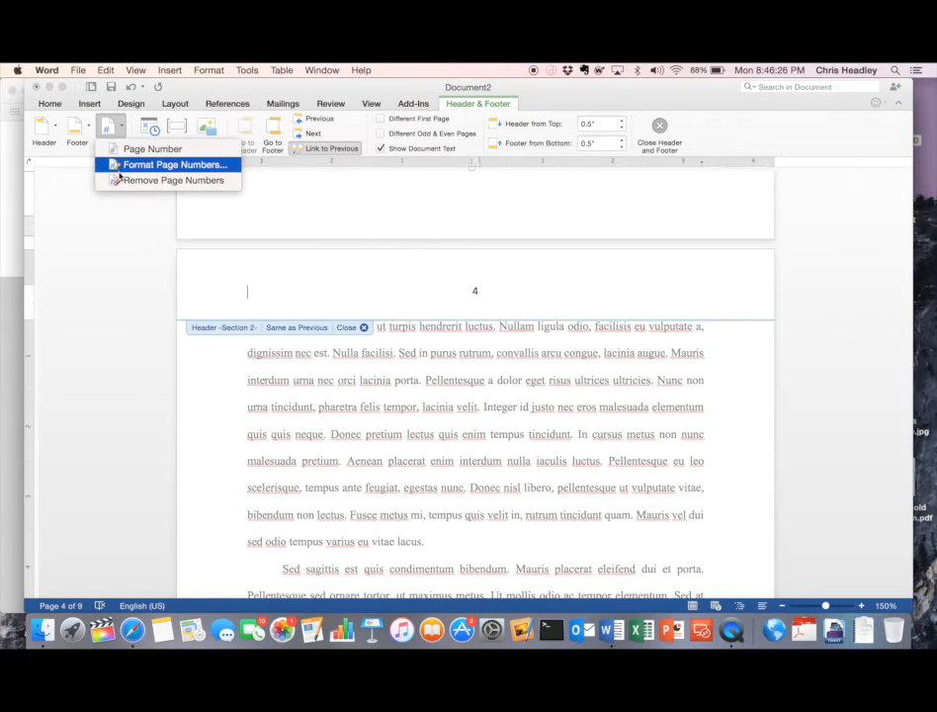
pyautogui.click(121, 165)
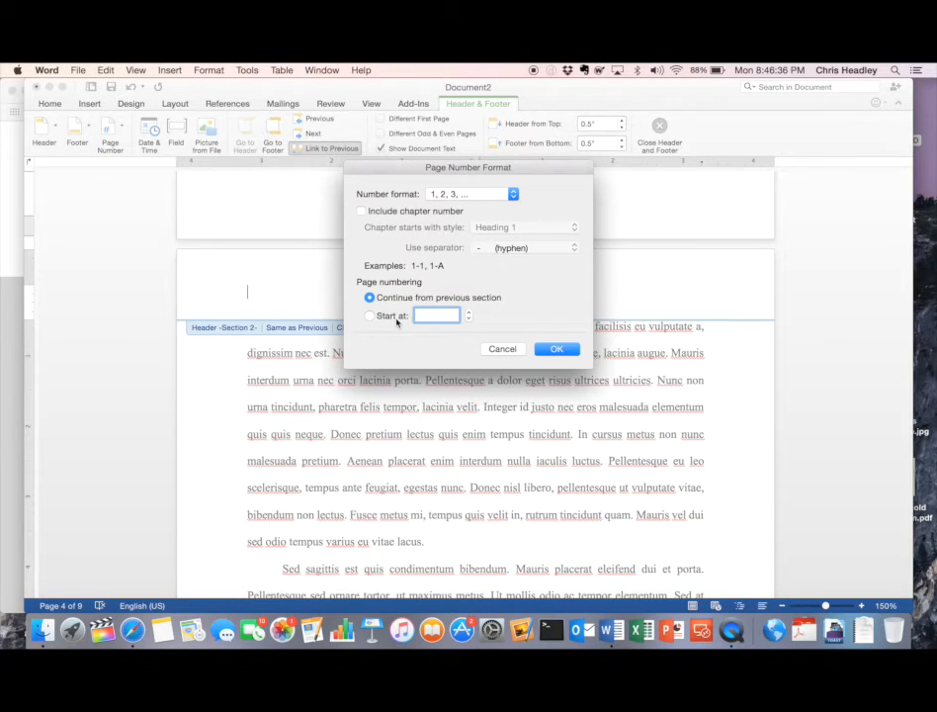
pyautogui.click(395, 317)
pyautogui.click(546, 351)
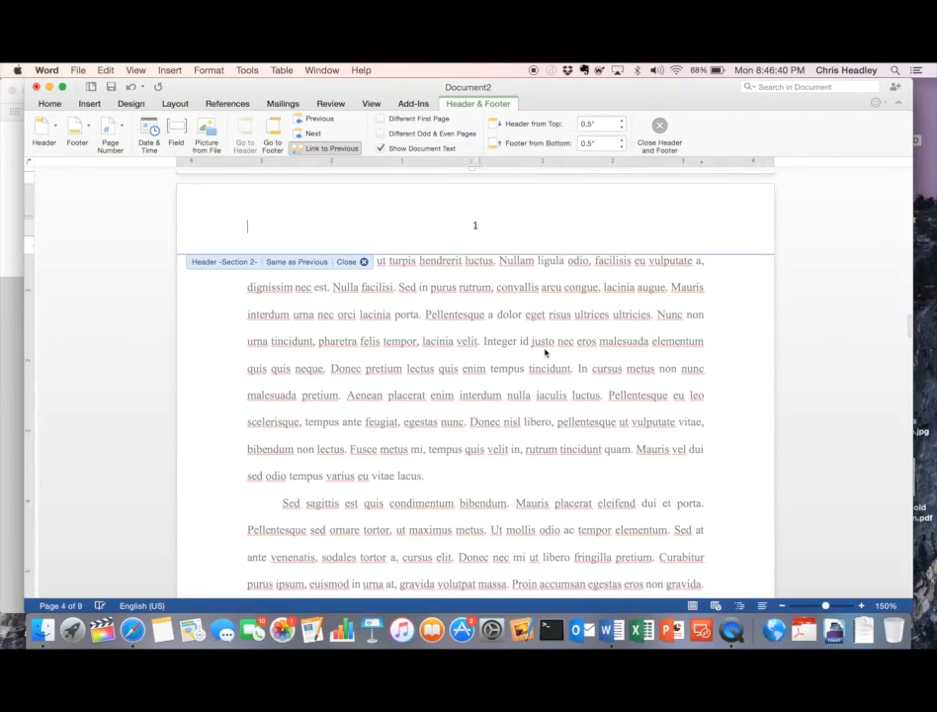
pyautogui.scroll(3, 545, 352)
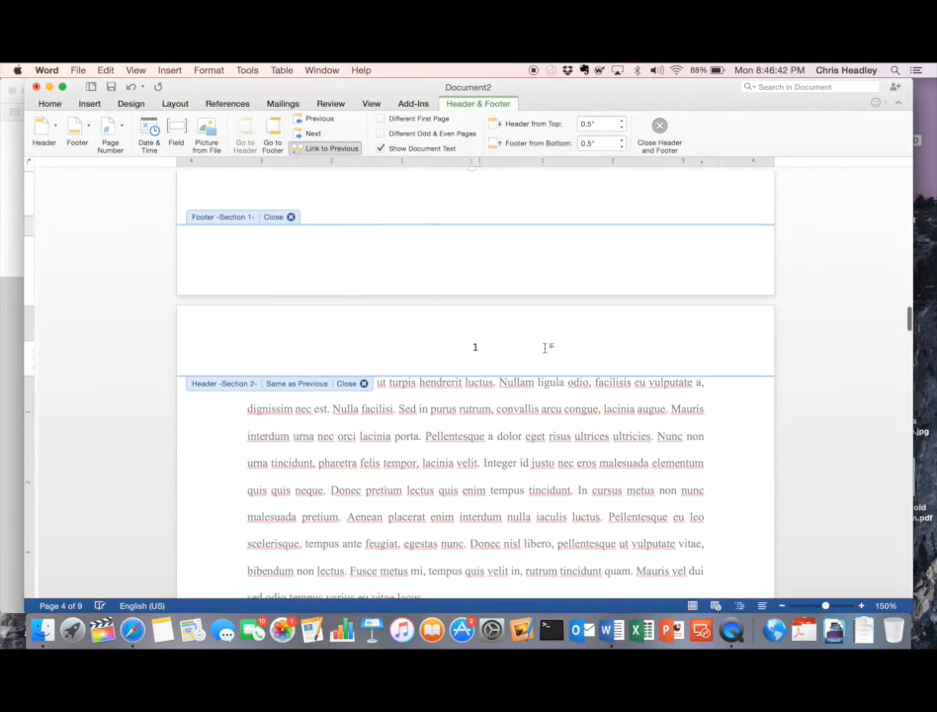
pyautogui.scroll(-15, 545, 348)
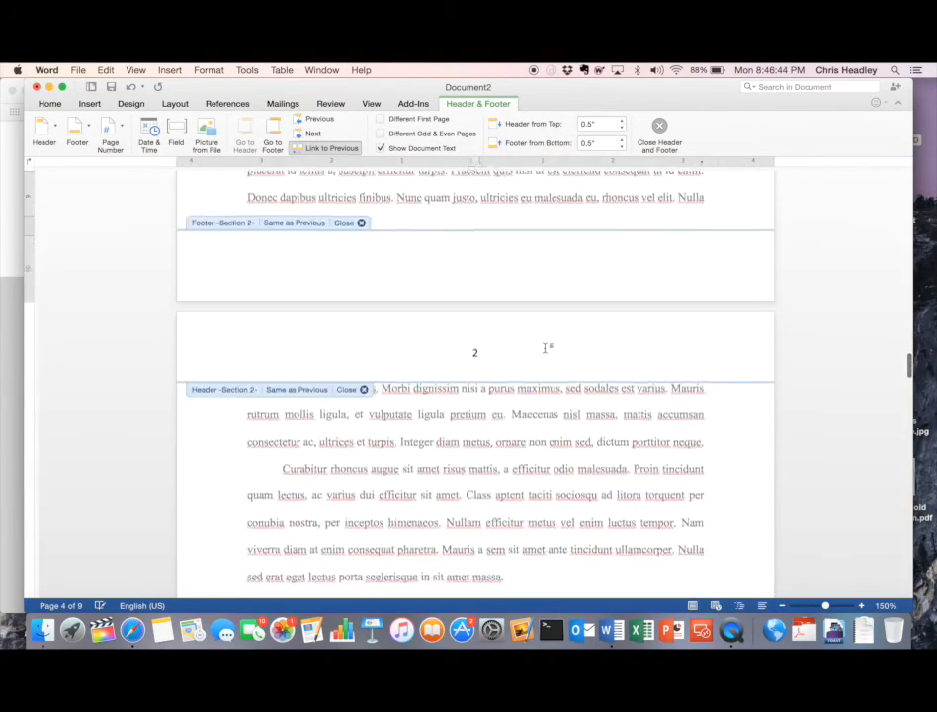
pyautogui.scroll(5, 544, 348)
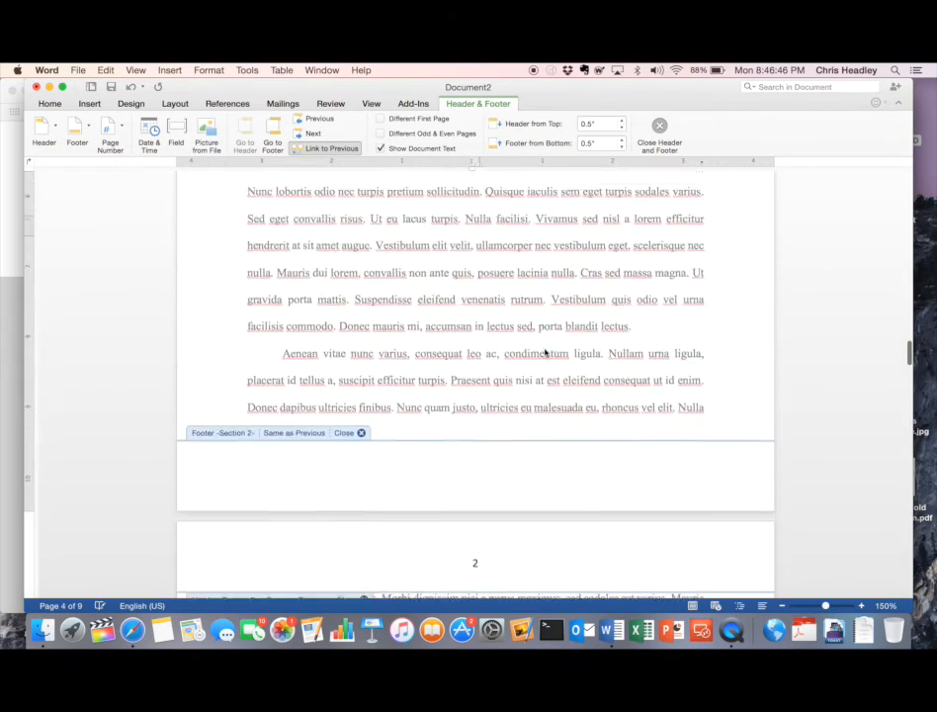
pyautogui.scroll(10, 545, 352)
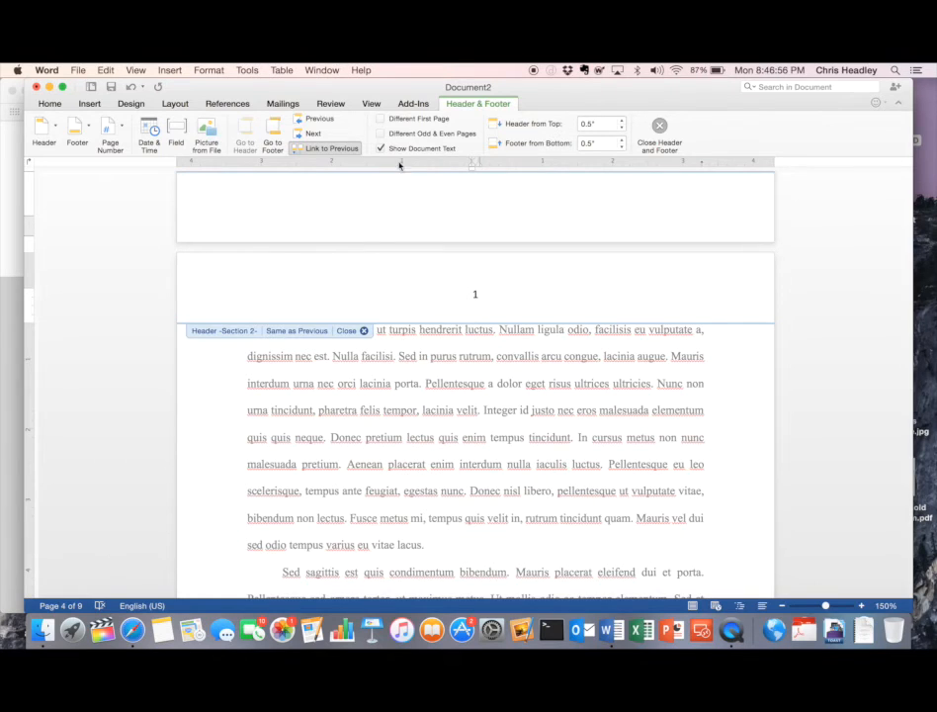
# - Enable Different First Page for section 2 and scroll through to verify its page numbering
pyautogui.click(381, 120)
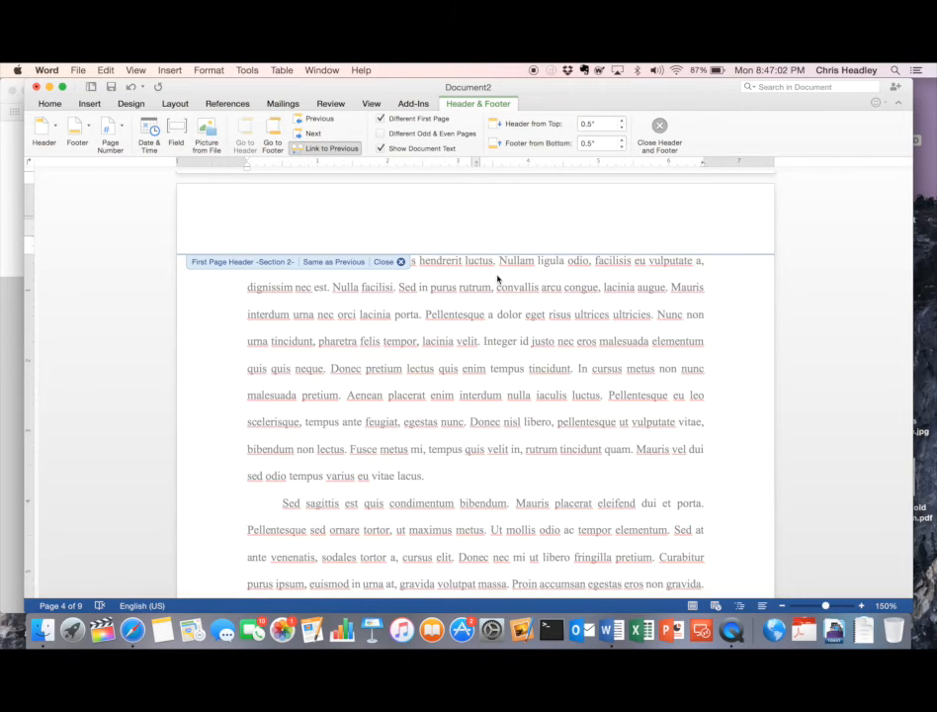
pyautogui.scroll(-5, 497, 280)
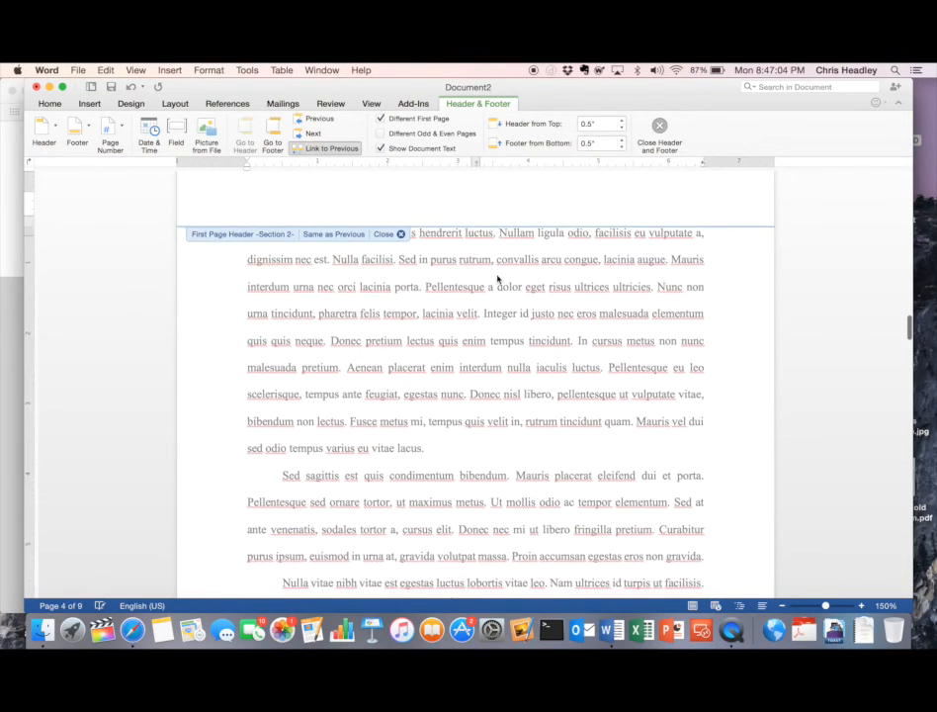
pyautogui.scroll(-5, 498, 279)
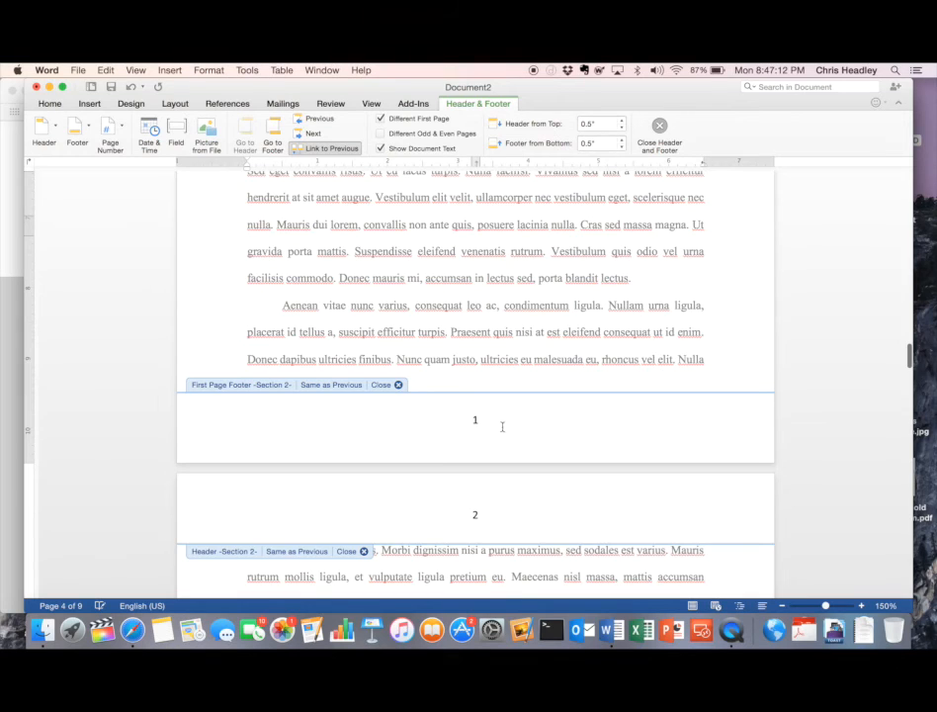
pyautogui.scroll(-3, 514, 420)
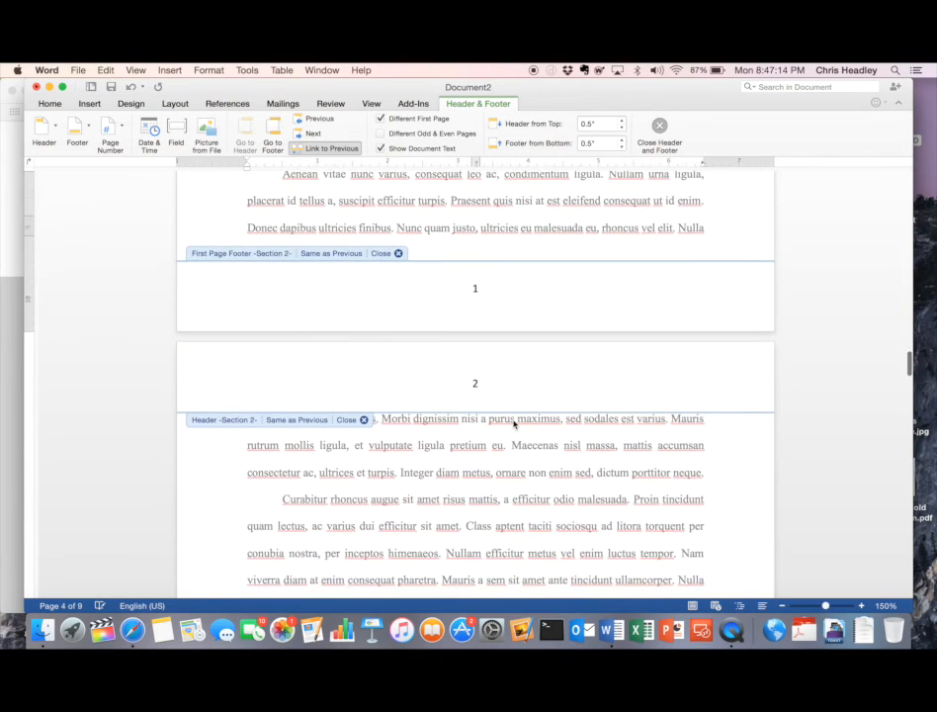
pyautogui.scroll(-1, 513, 424)
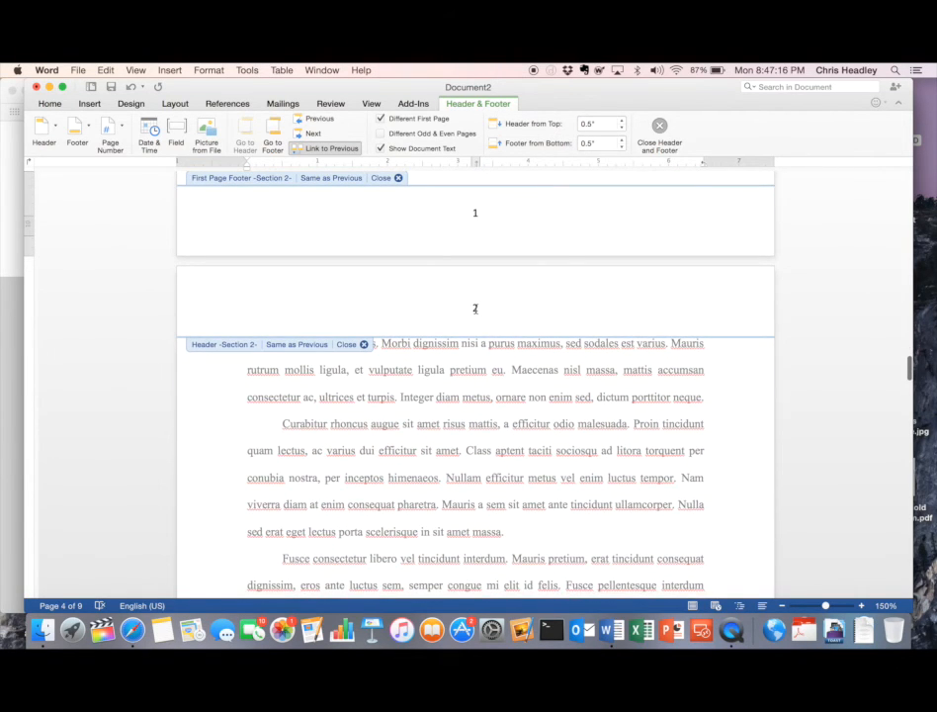
pyautogui.scroll(-15, 474, 309)
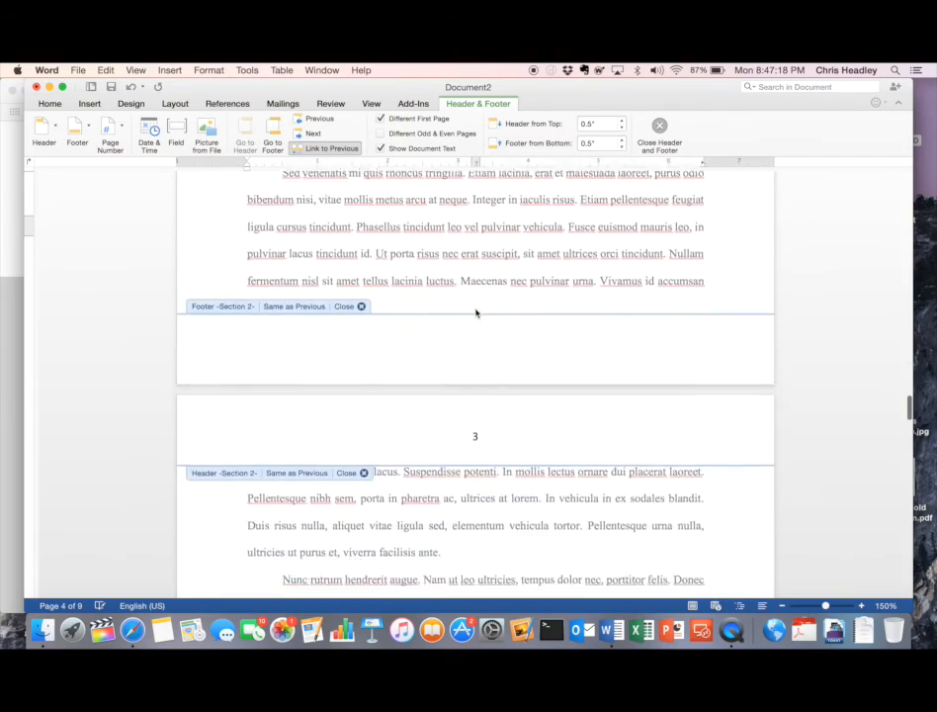
pyautogui.scroll(-12, 475, 312)
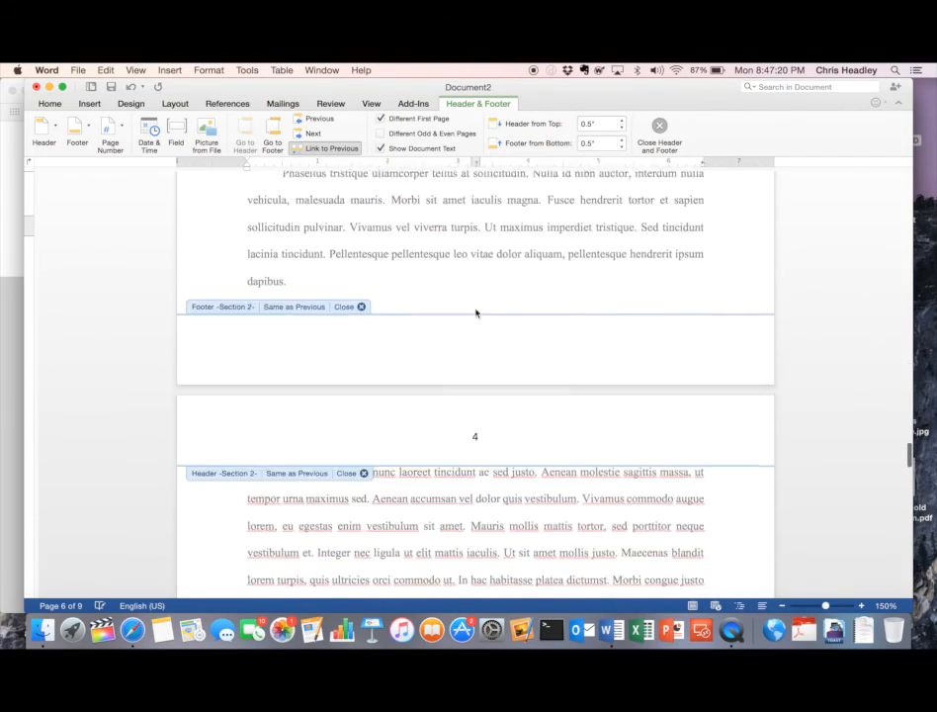
pyautogui.scroll(-12, 475, 311)
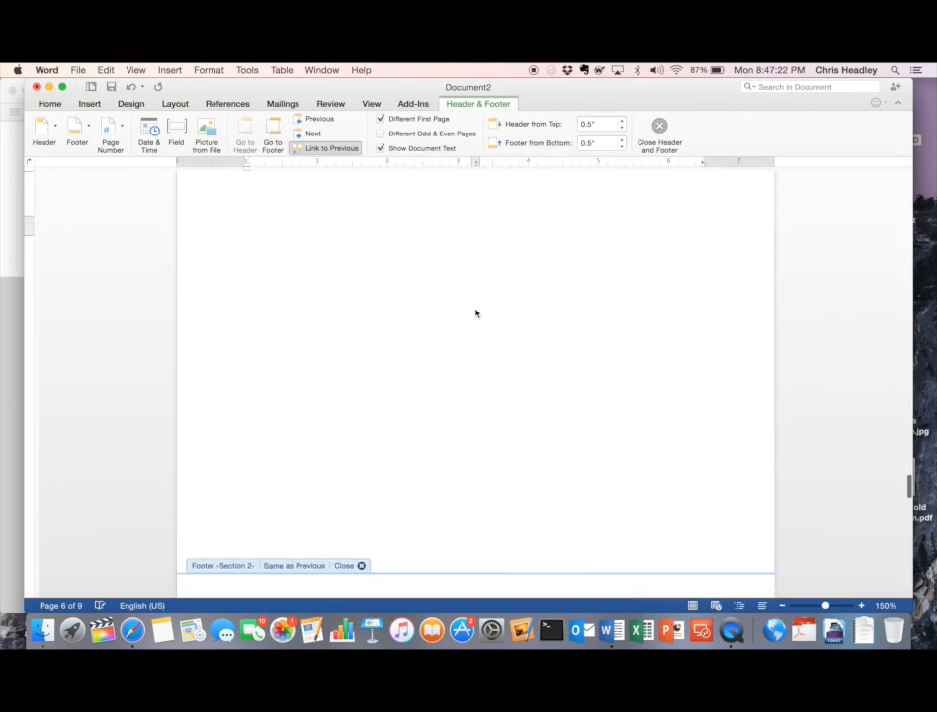
pyautogui.scroll(-8, 476, 312)
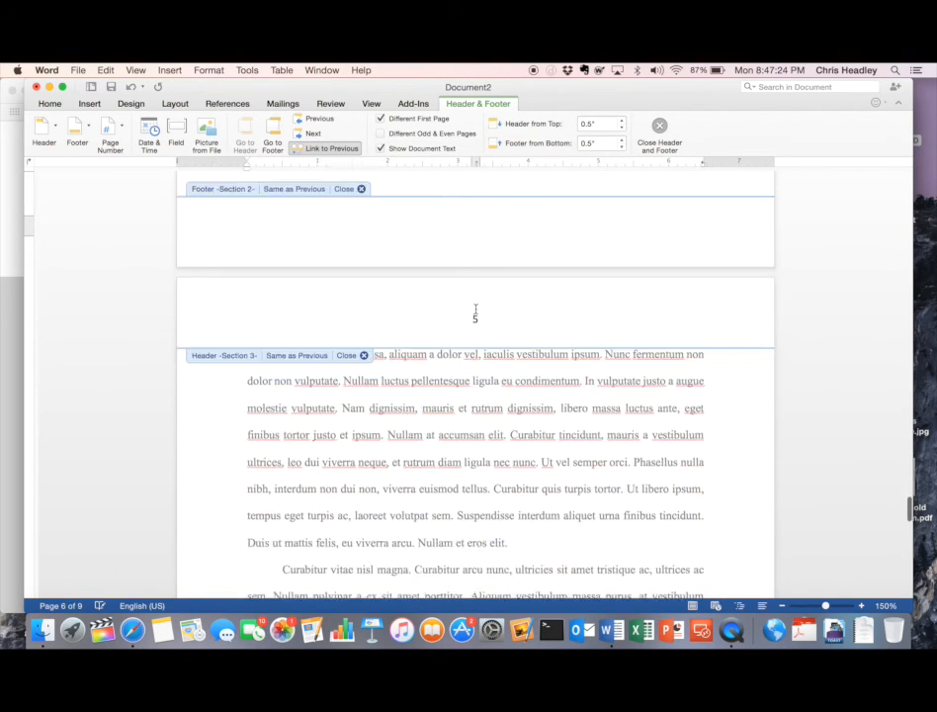
pyautogui.scroll(-2, 476, 312)
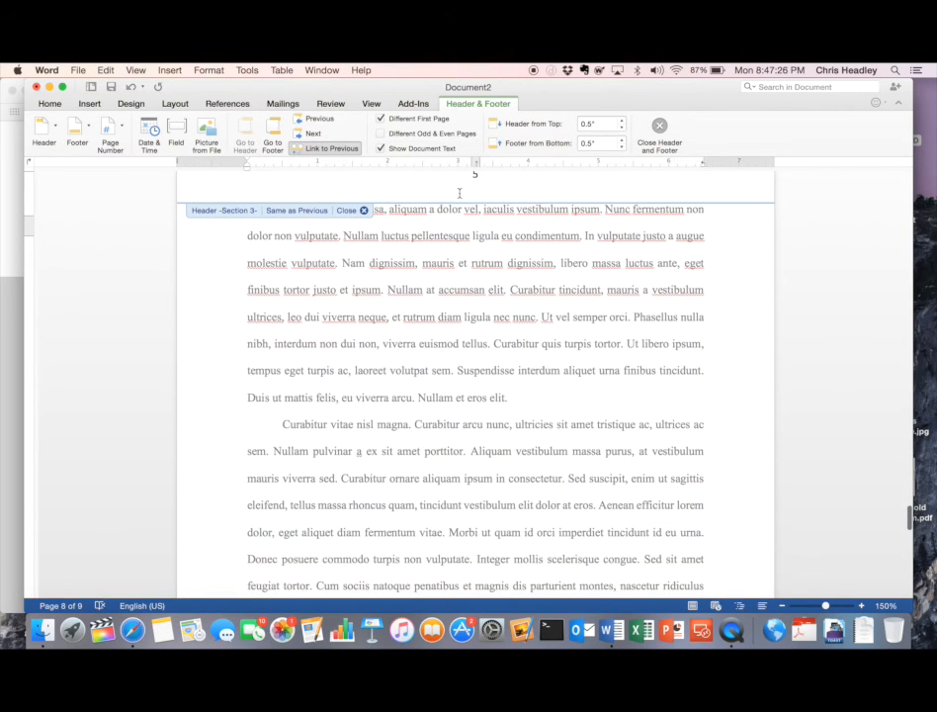
pyautogui.scroll(5, 456, 218)
pyautogui.scroll(-10, 452, 273)
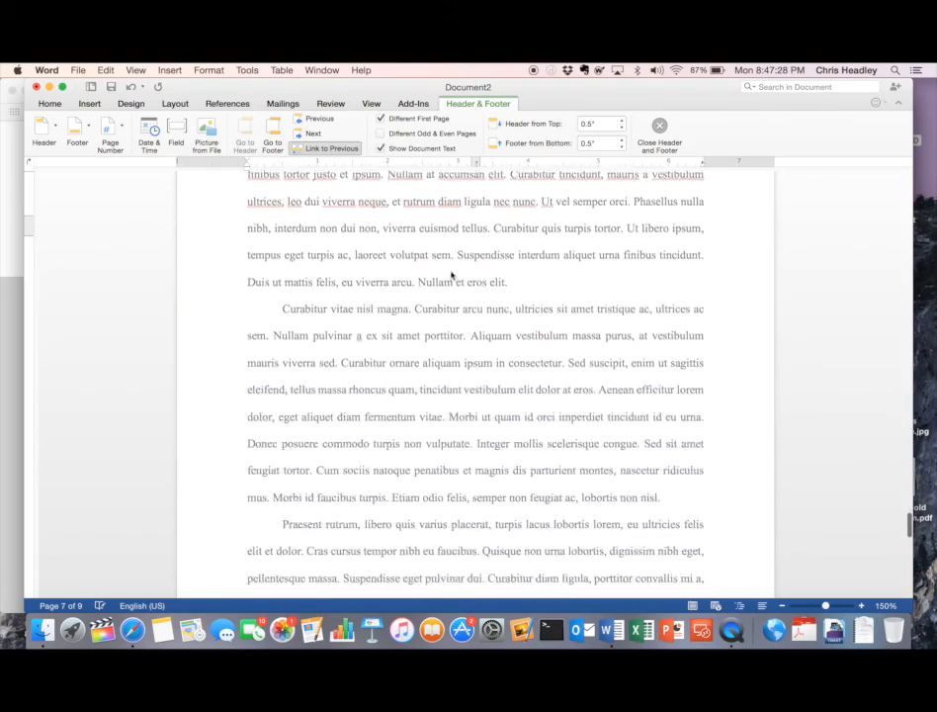
pyautogui.scroll(-3, 452, 275)
pyautogui.scroll(12, 450, 272)
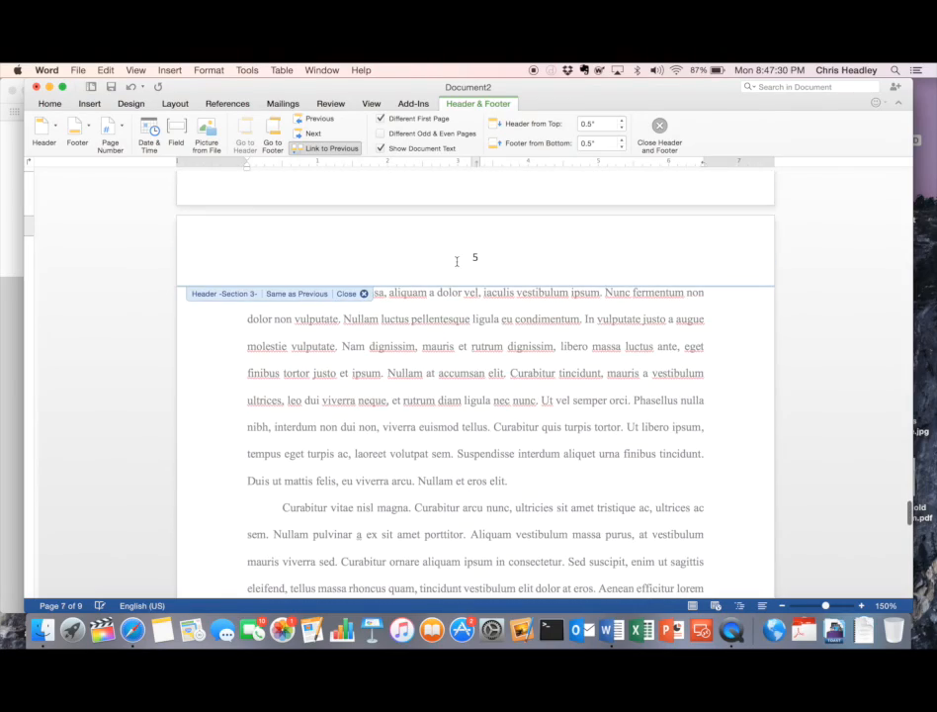
pyautogui.scroll(-20, 457, 262)
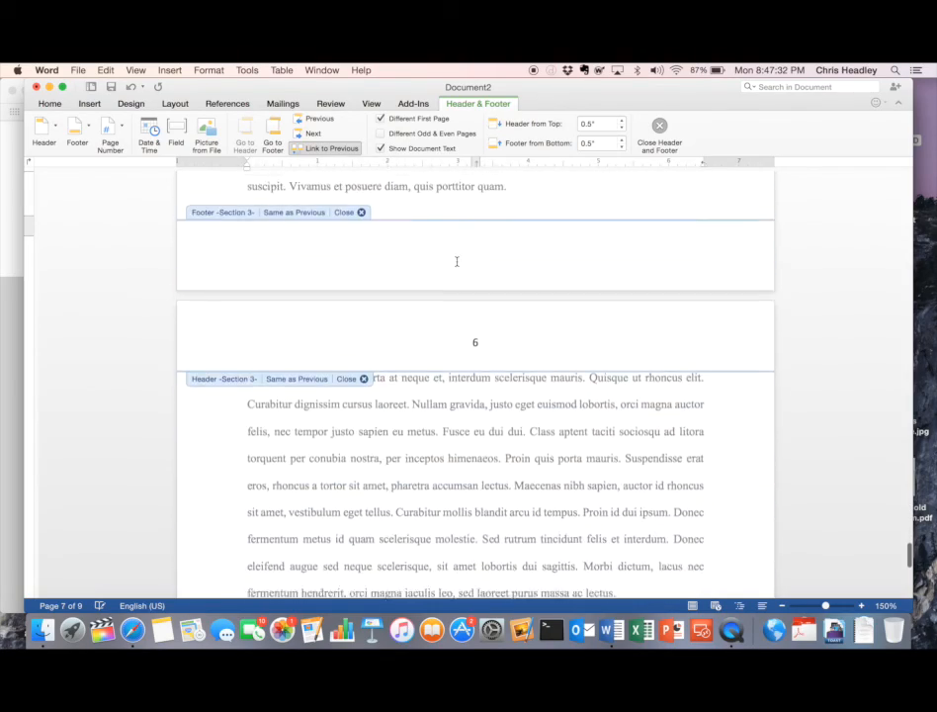
pyautogui.scroll(20, 457, 264)
pyautogui.scroll(15, 457, 264)
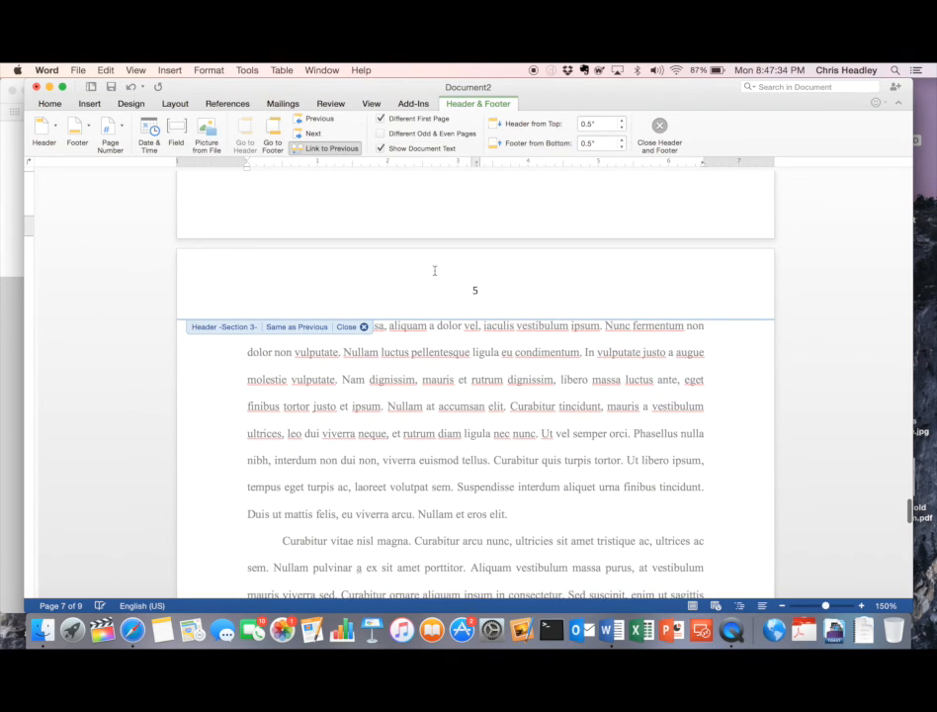
# - Turn on Different First Page for the section 3 header and check its later pages
pyautogui.click(333, 285)
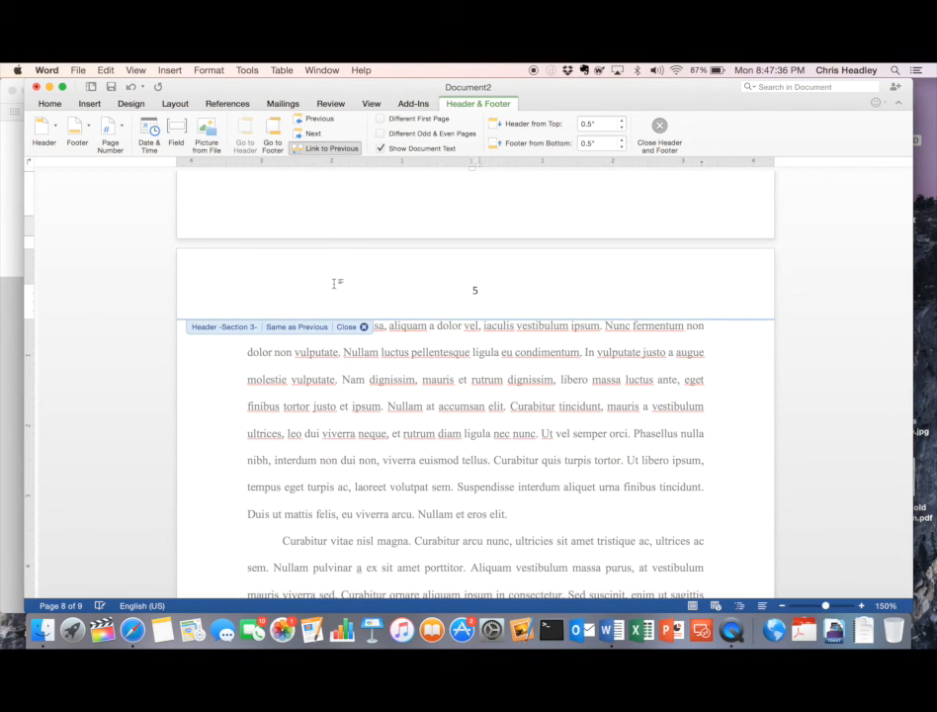
pyautogui.click(381, 120)
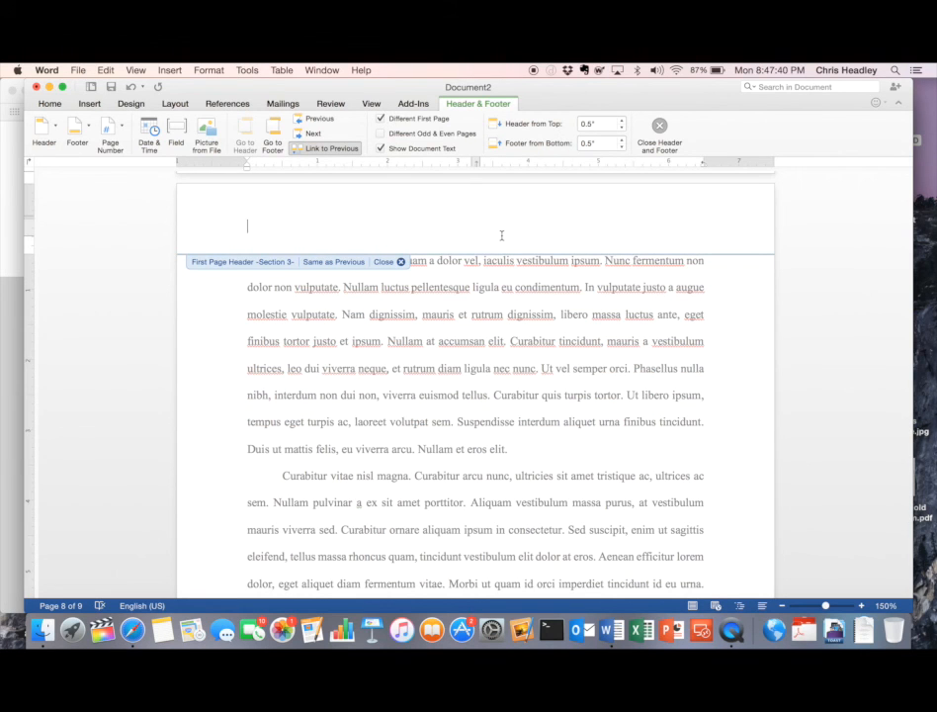
pyautogui.scroll(-15, 501, 235)
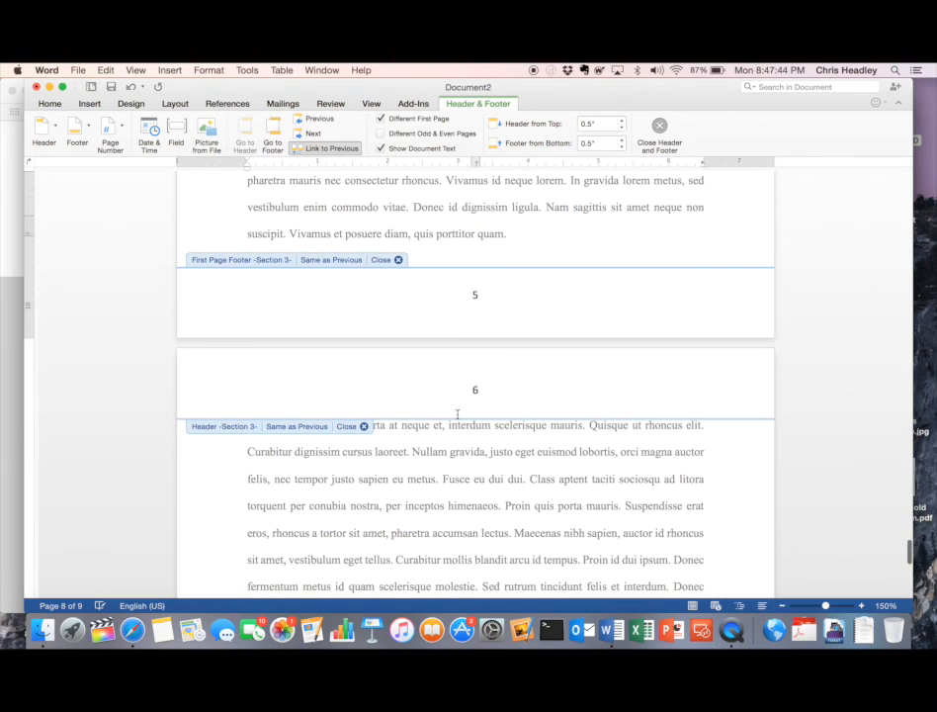
pyautogui.scroll(-12, 458, 414)
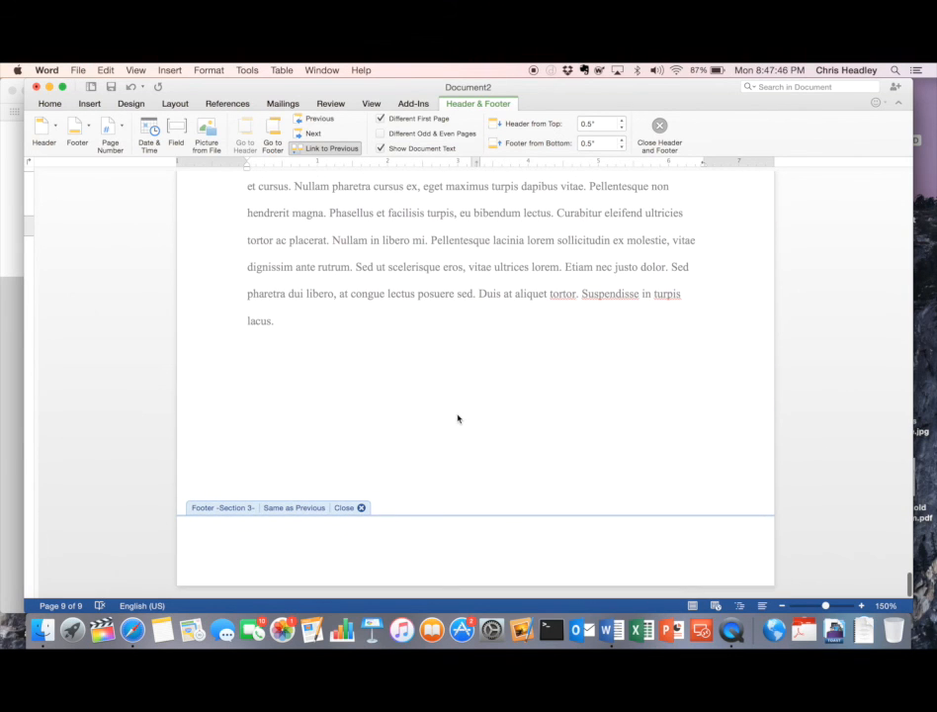